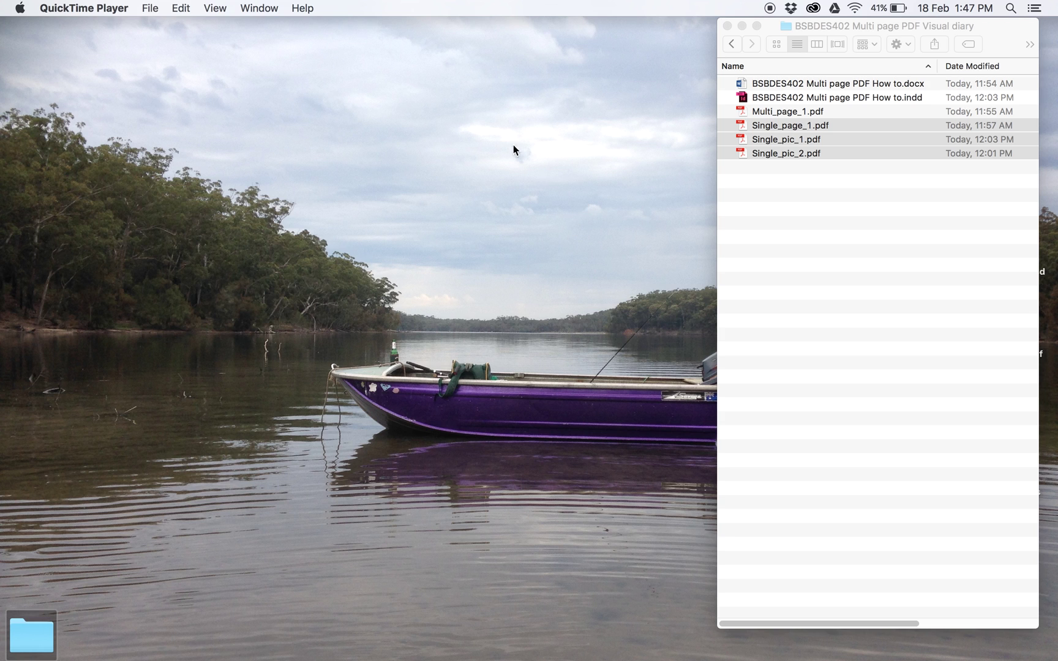
Step: Launch Acrobat Pro from the Dock and go to the Tools overview
mouse_move(343, 649)
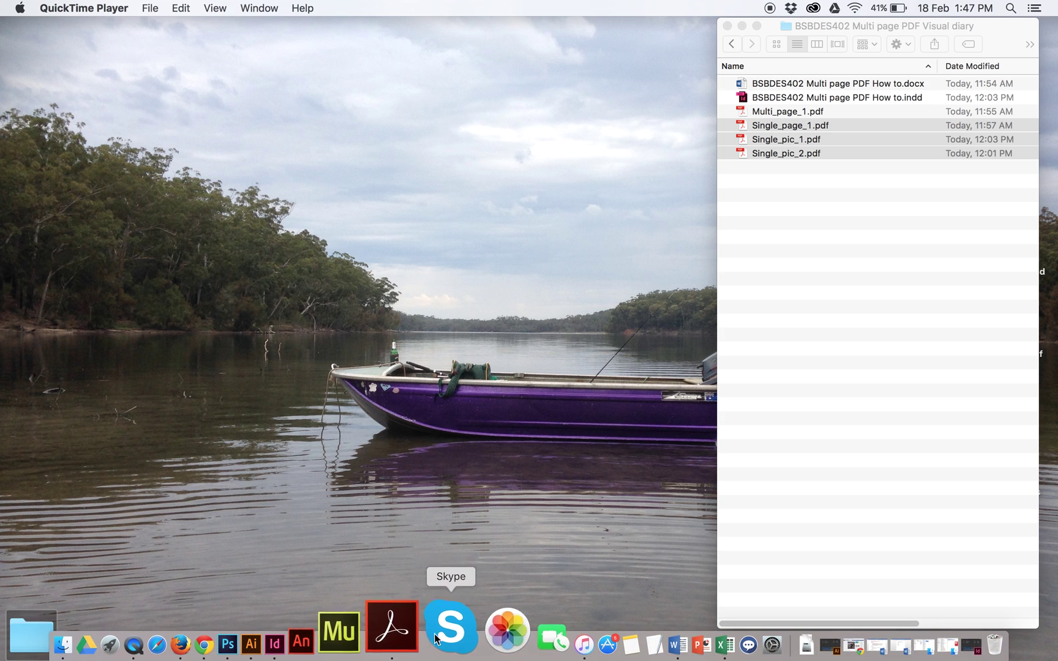
left_click(423, 631)
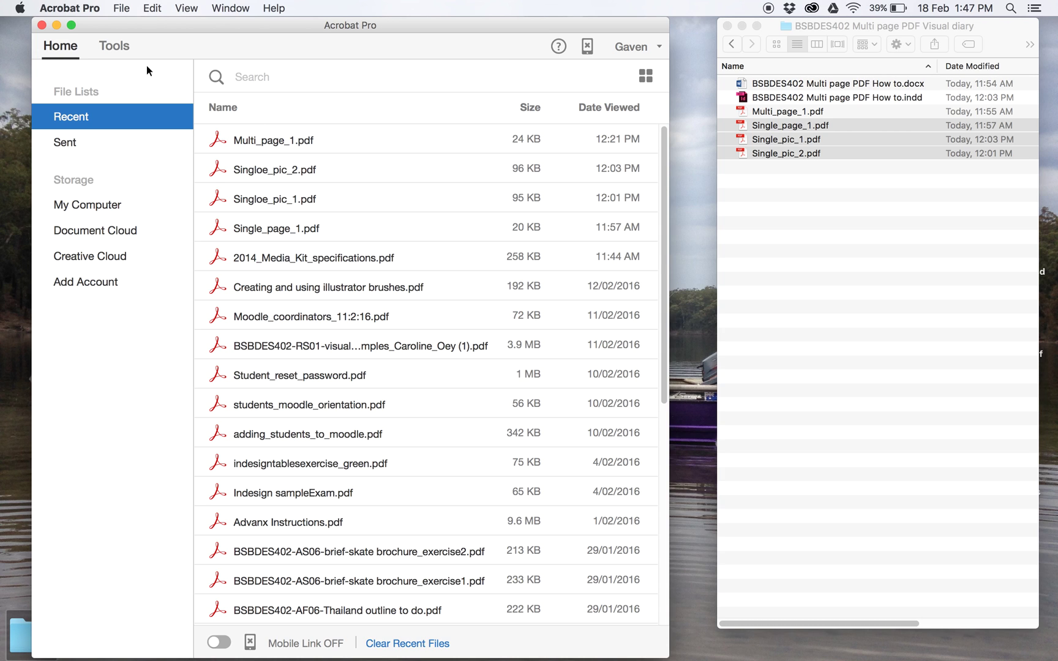
left_click(112, 46)
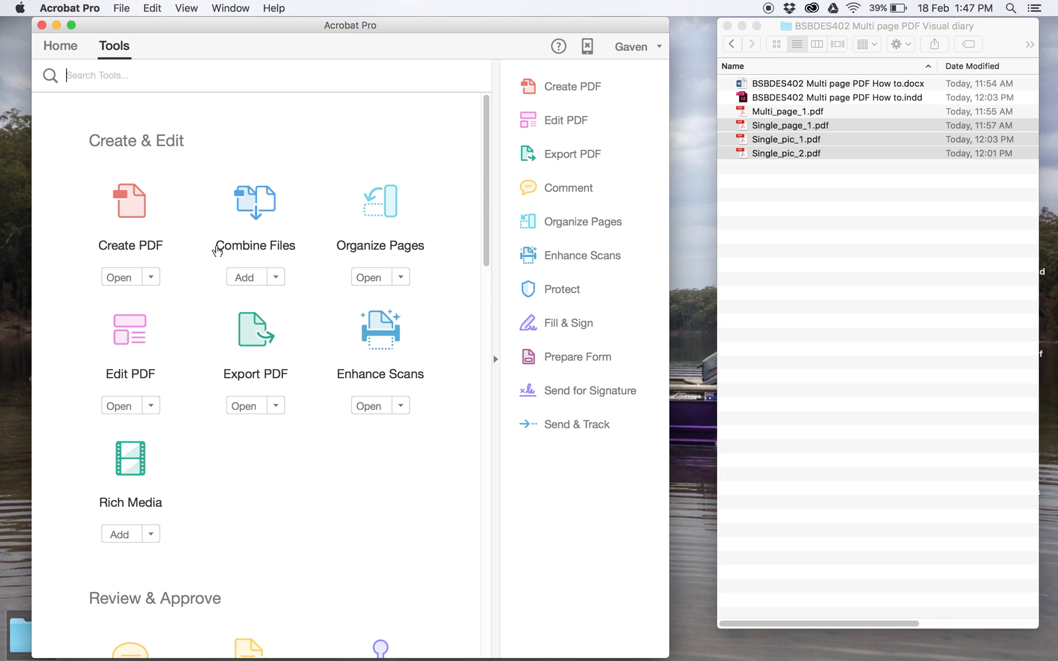
Step: Combine Single_page_1.pdf, Single_pic_1.pdf and Single_pic_2.pdf into a new Binder4.pdf with Combine Files
left_click(248, 205)
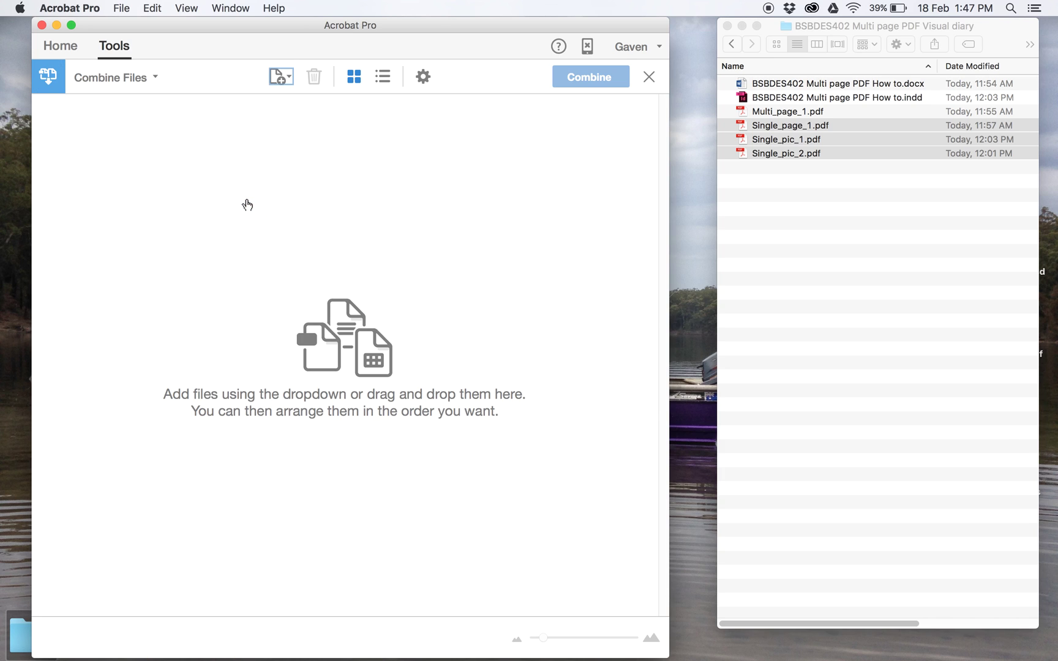
left_click(896, 314)
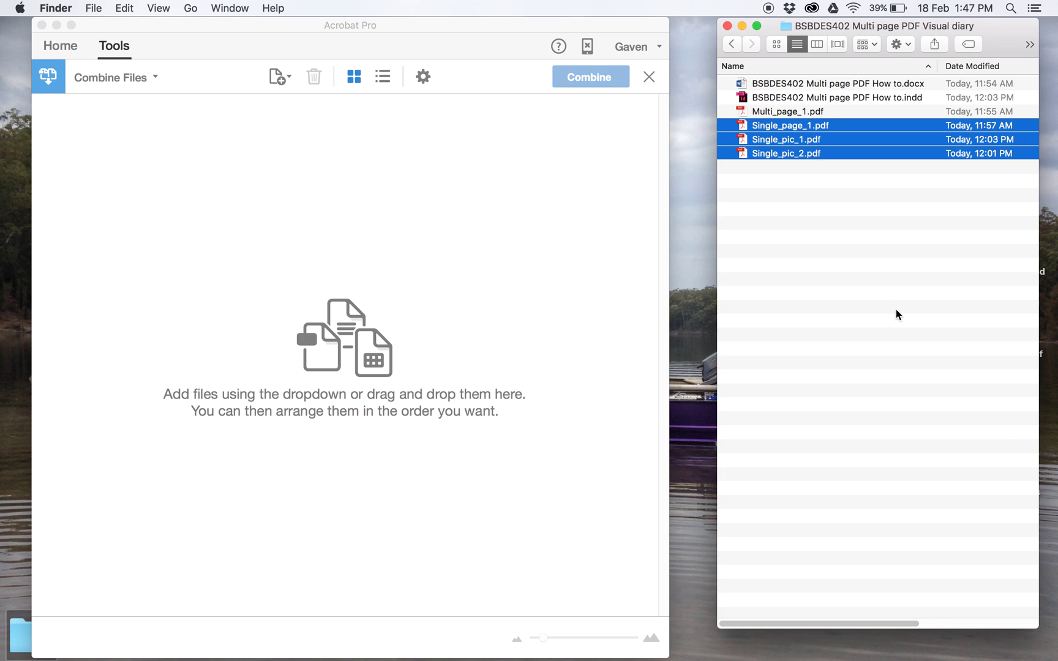
left_click(779, 114)
left_click(778, 125)
left_click(775, 135)
left_click(772, 124)
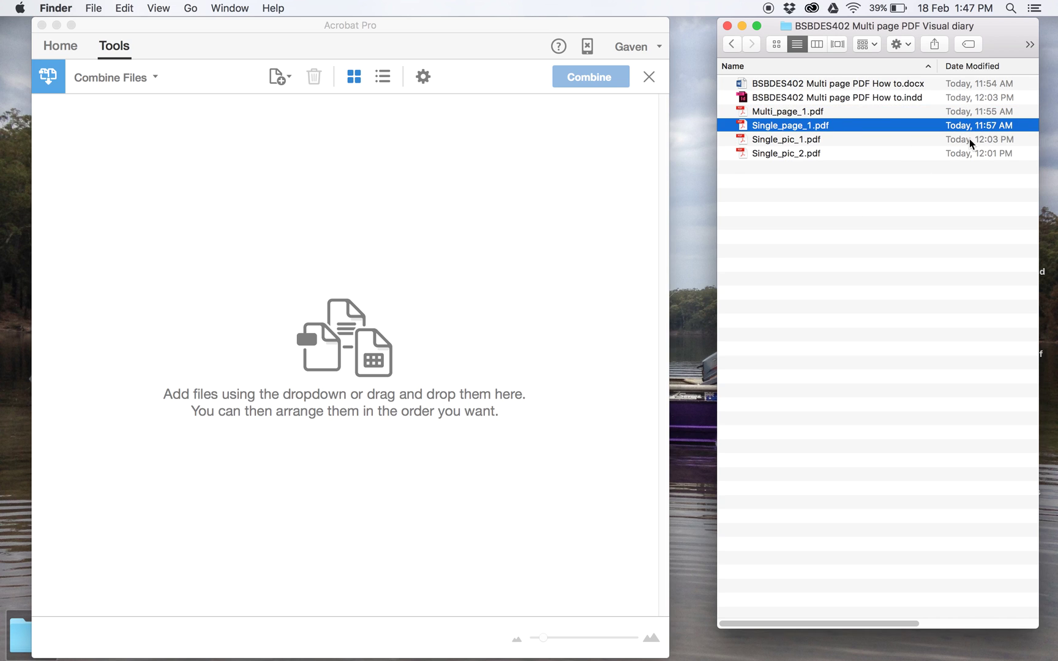
left_click(785, 141, "shift")
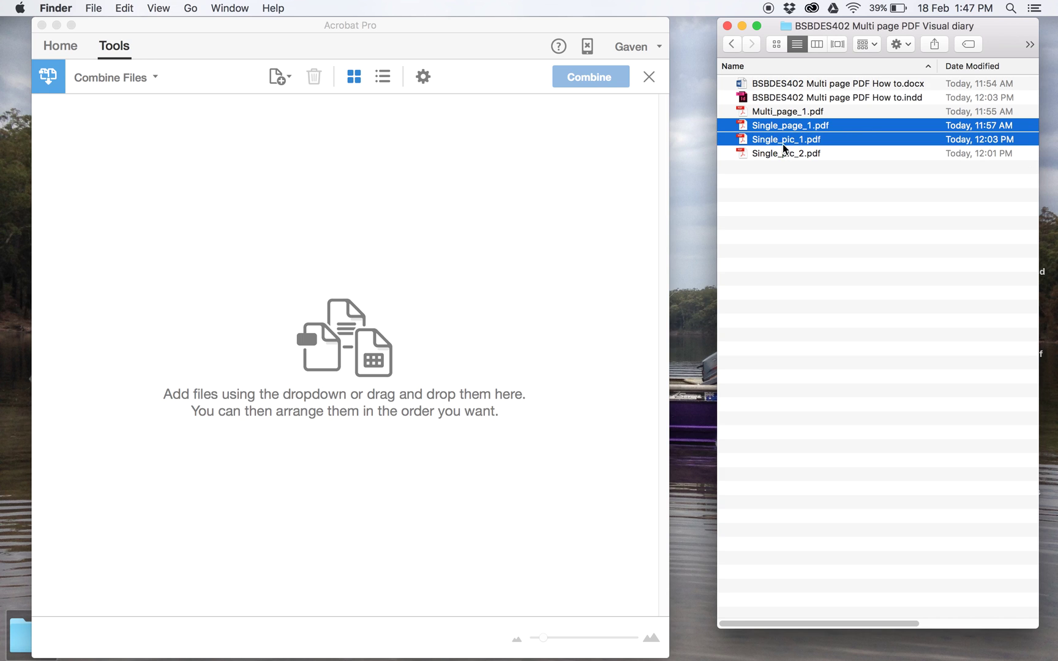
left_click(775, 154, "shift")
left_click_drag(743, 132, 315, 350)
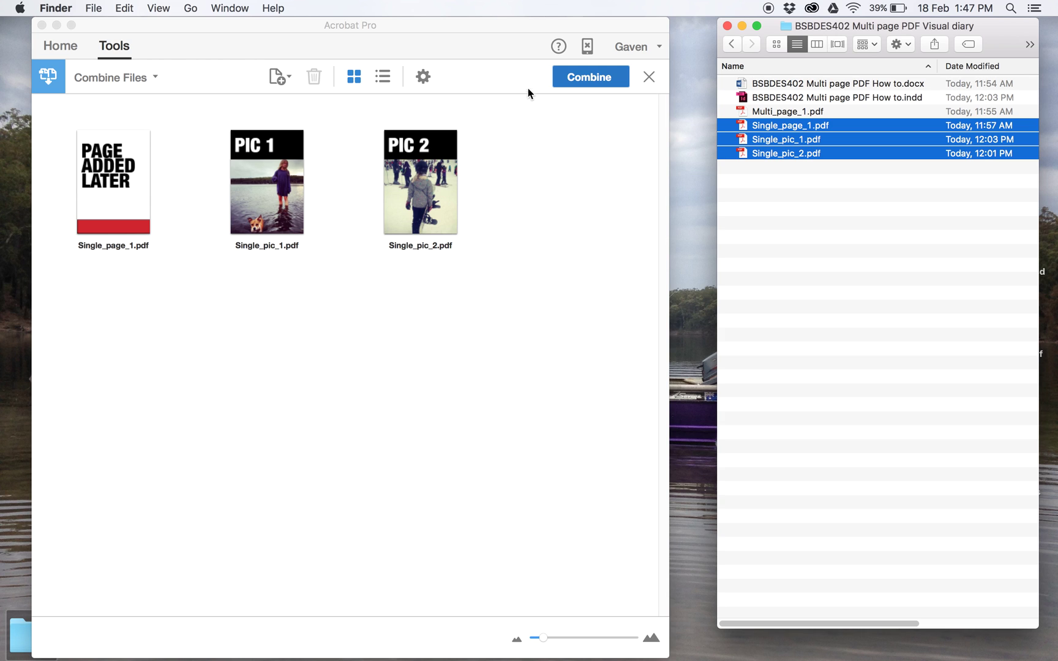
left_click(587, 76)
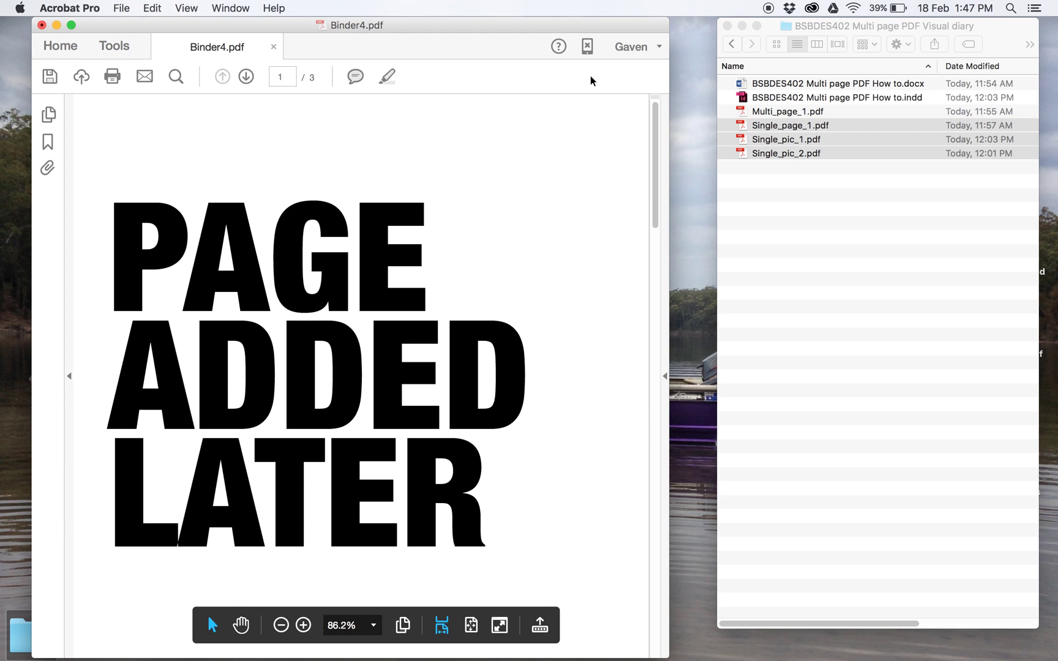
Step: In Page Thumbnails, move the PAGE ADDED LATER page to after PIC 2
left_click(49, 116)
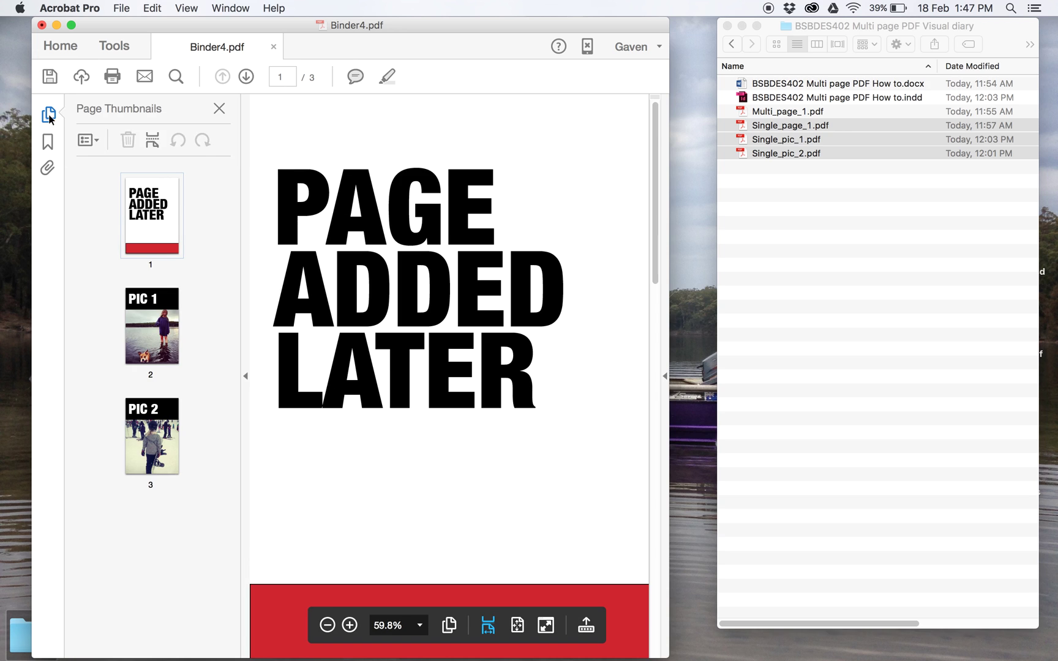
left_click(149, 325)
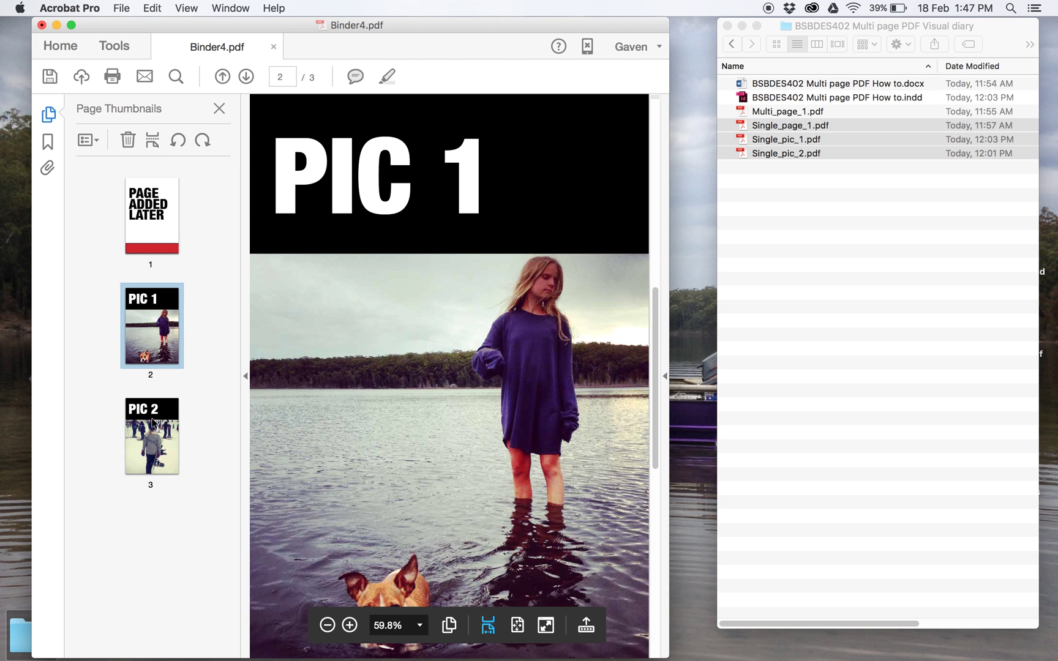
left_click(152, 419)
left_click(144, 220)
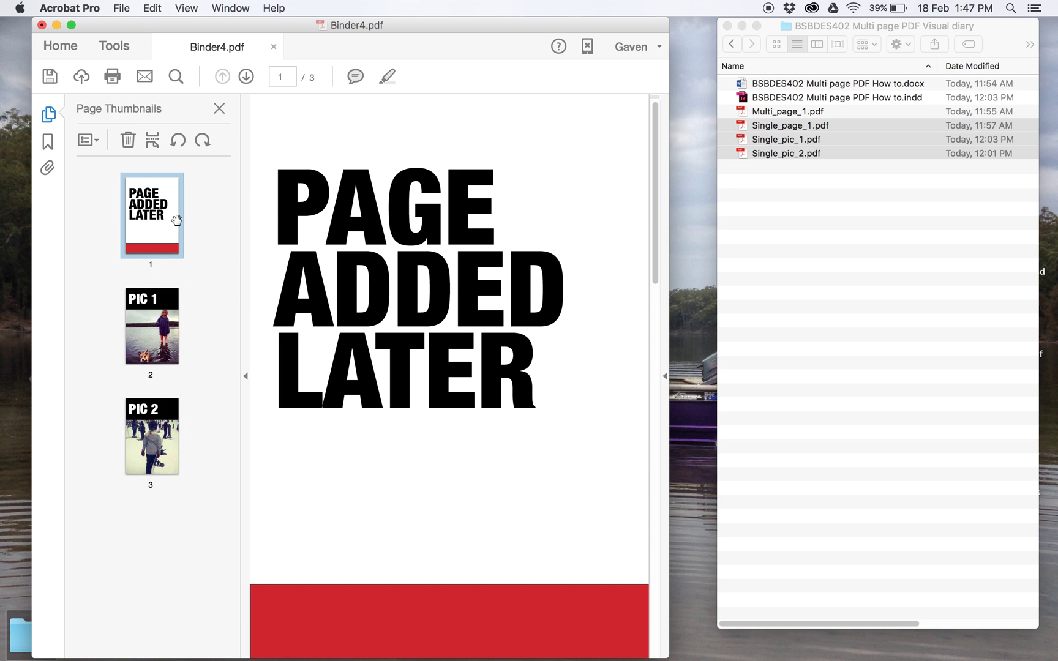
left_click_drag(180, 222, 180, 466)
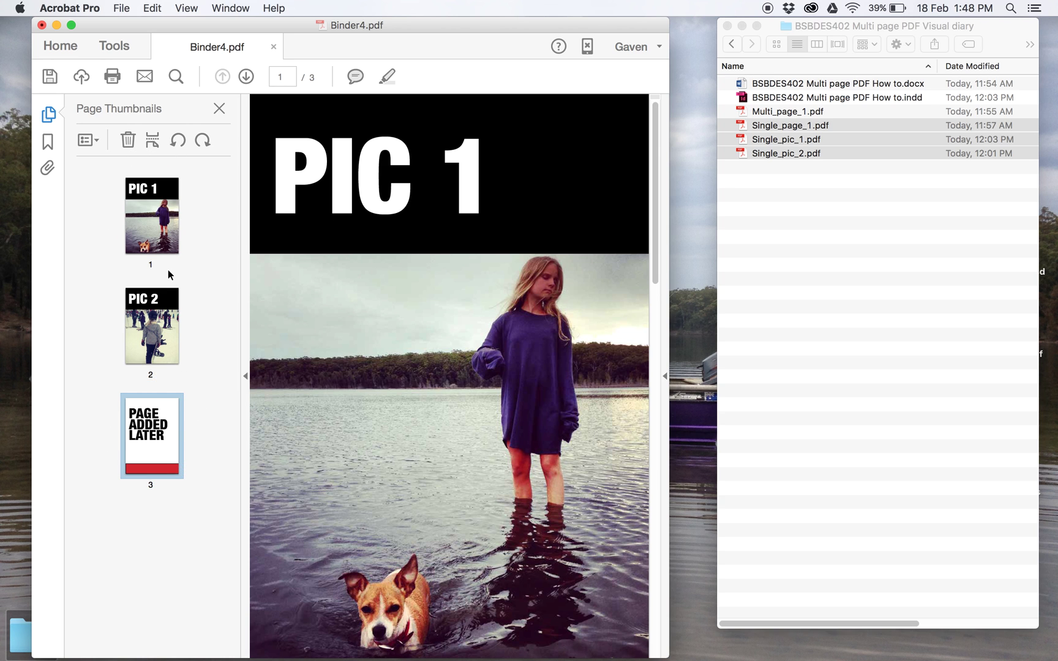
left_click(155, 322)
left_click(161, 240)
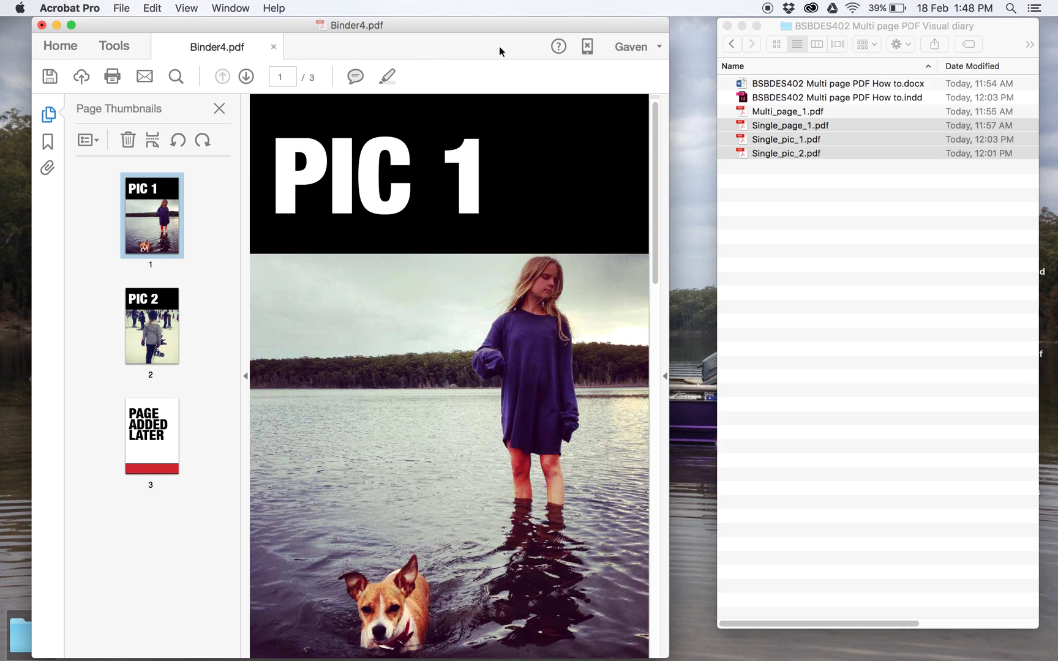
Step: Save the reordered Binder4.pdf from the File menu
left_click(119, 7)
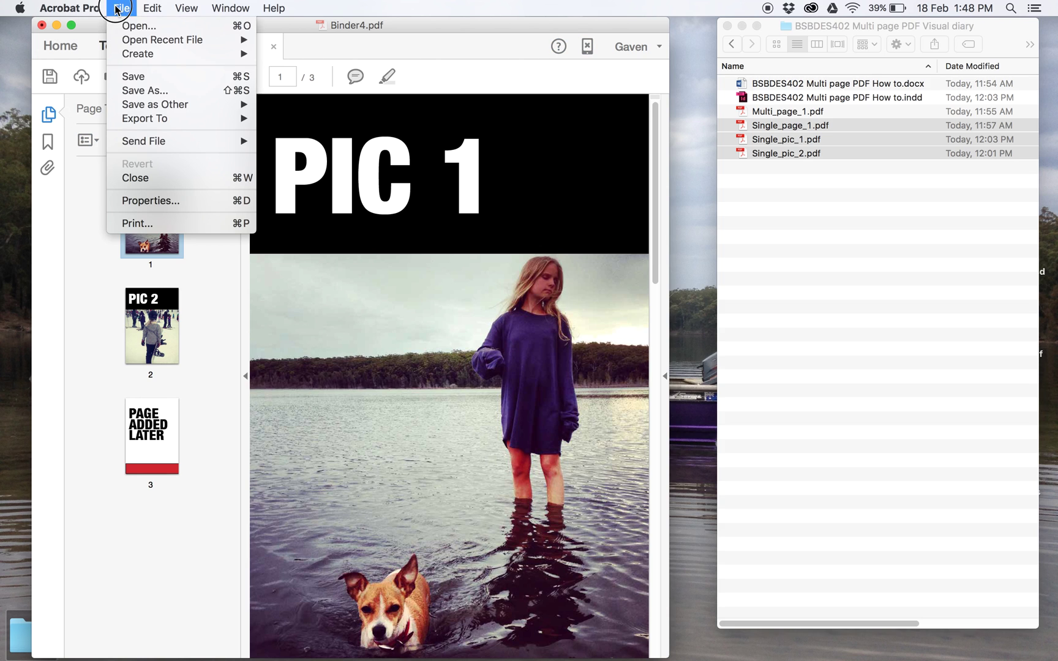
left_click(153, 77)
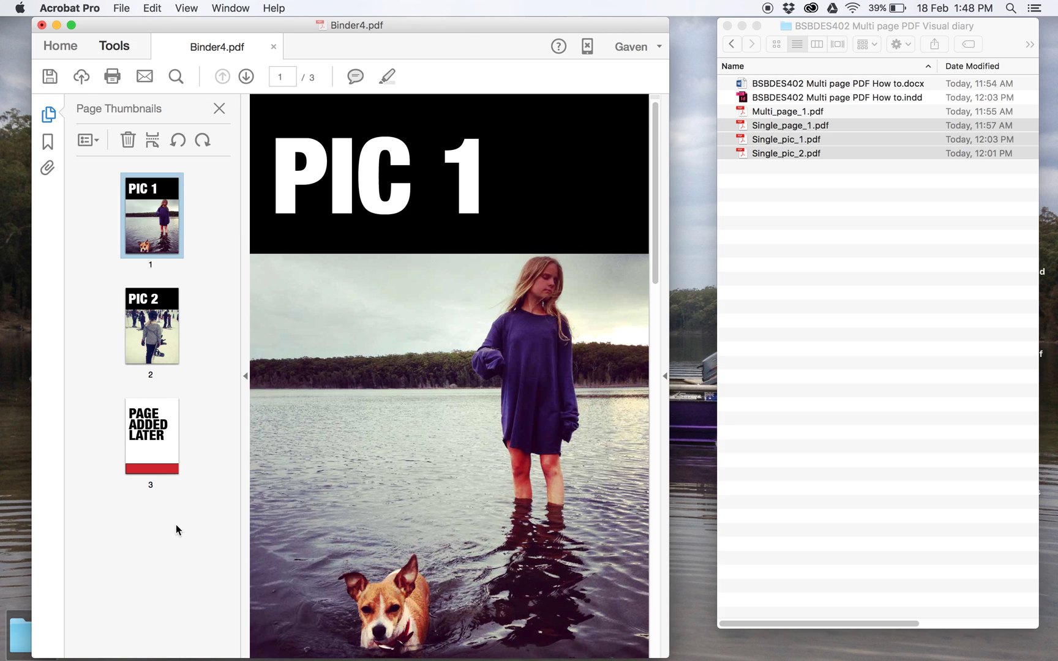
left_click(144, 299)
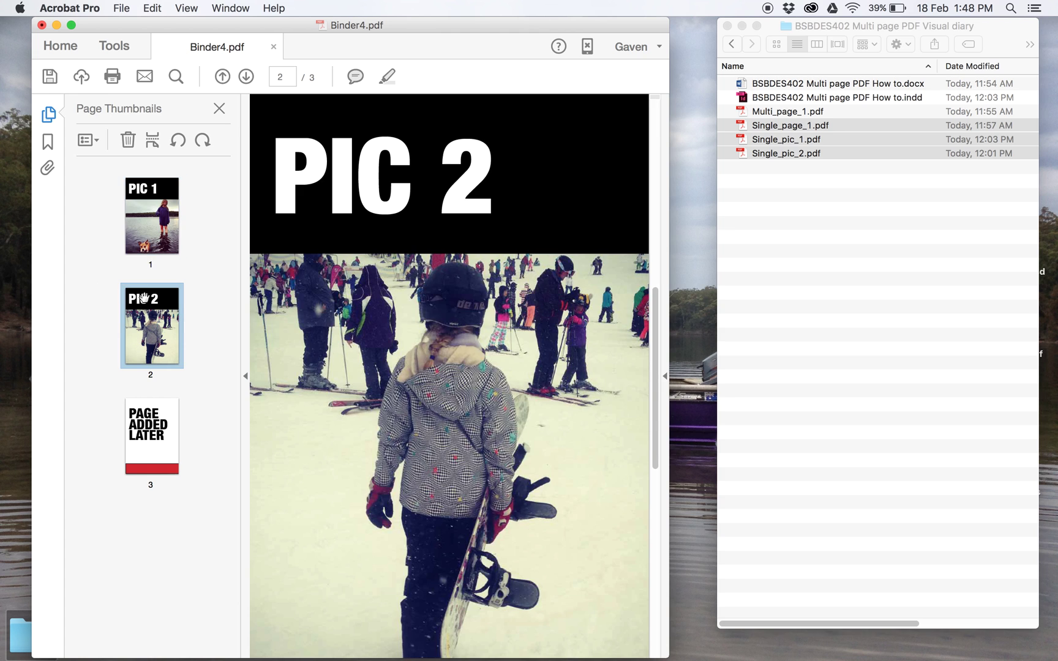
Step: Insert illustrator_test_1.pdf from file as the last page of Binder4.pdf
right_click(144, 299)
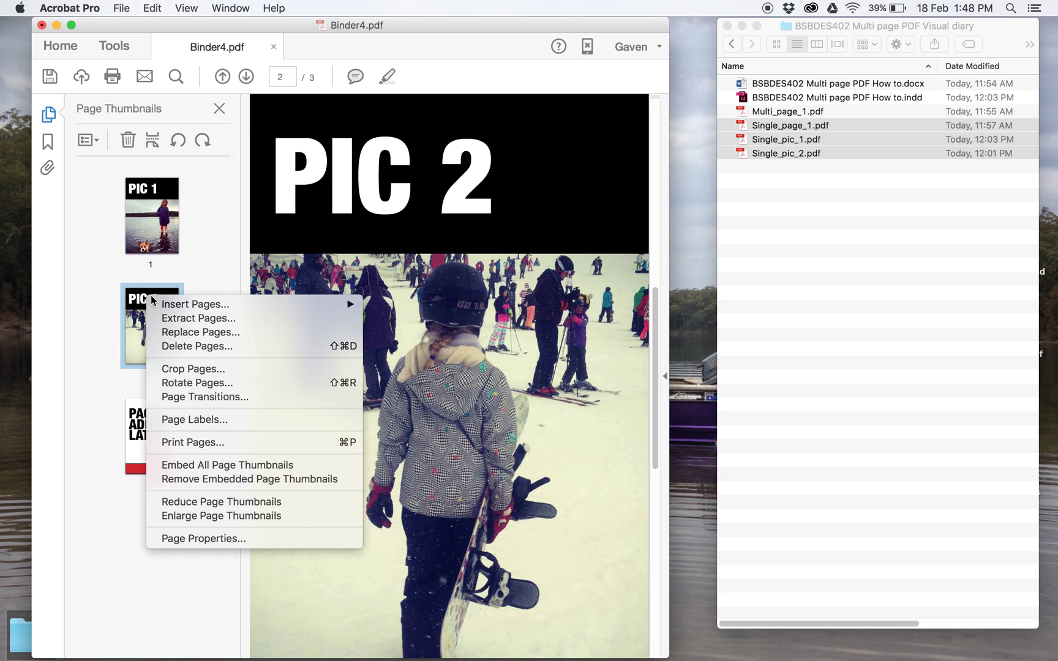
mouse_move(199, 304)
left_click(395, 303)
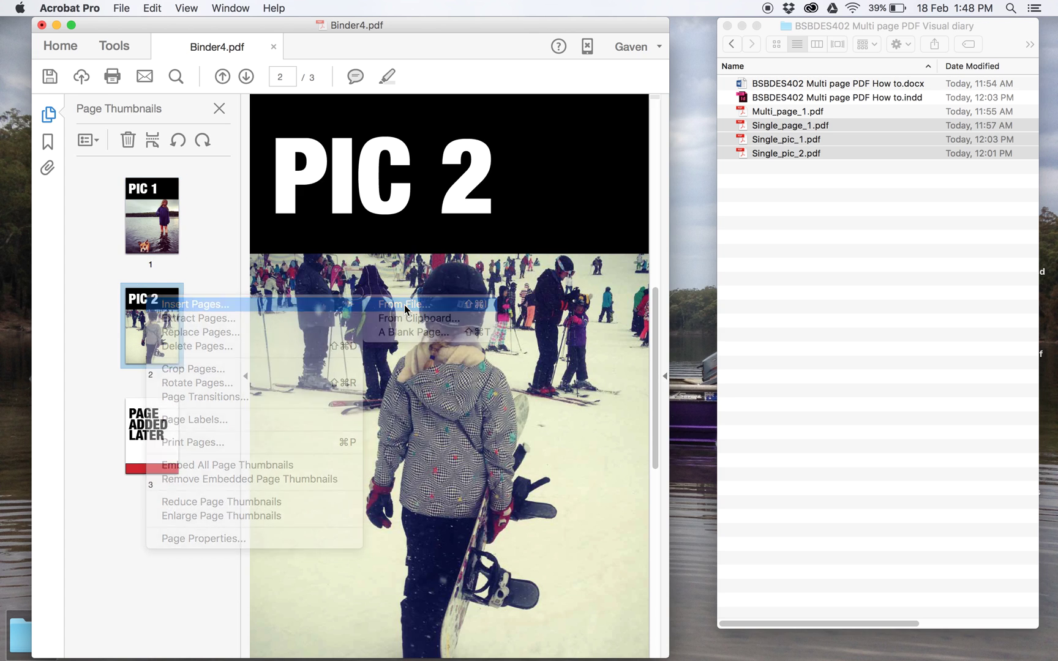
left_click(441, 184)
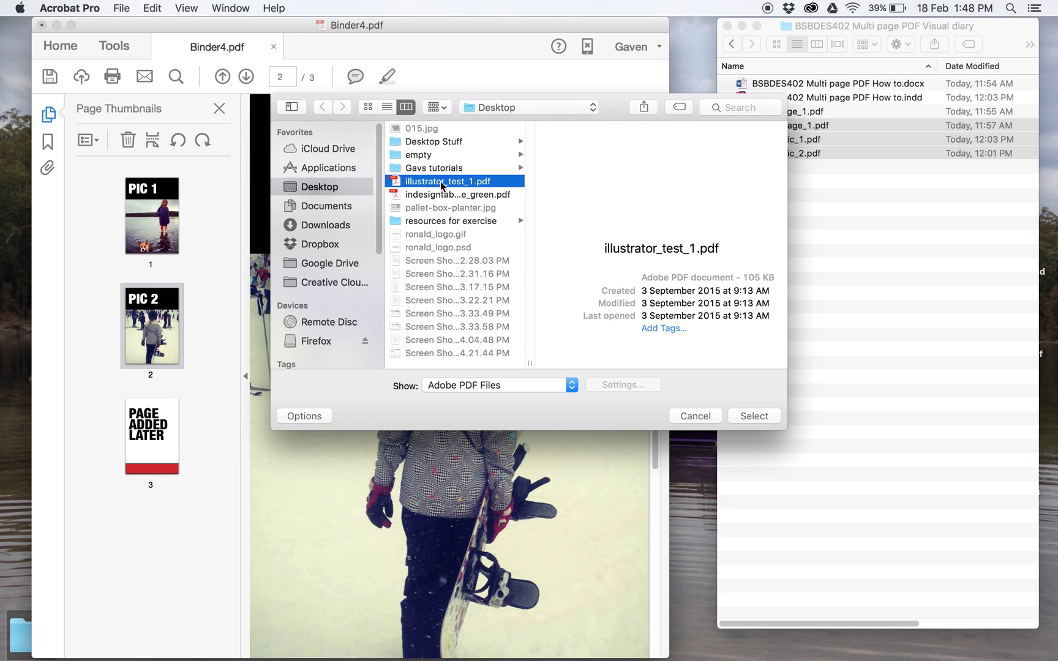
left_click(751, 417)
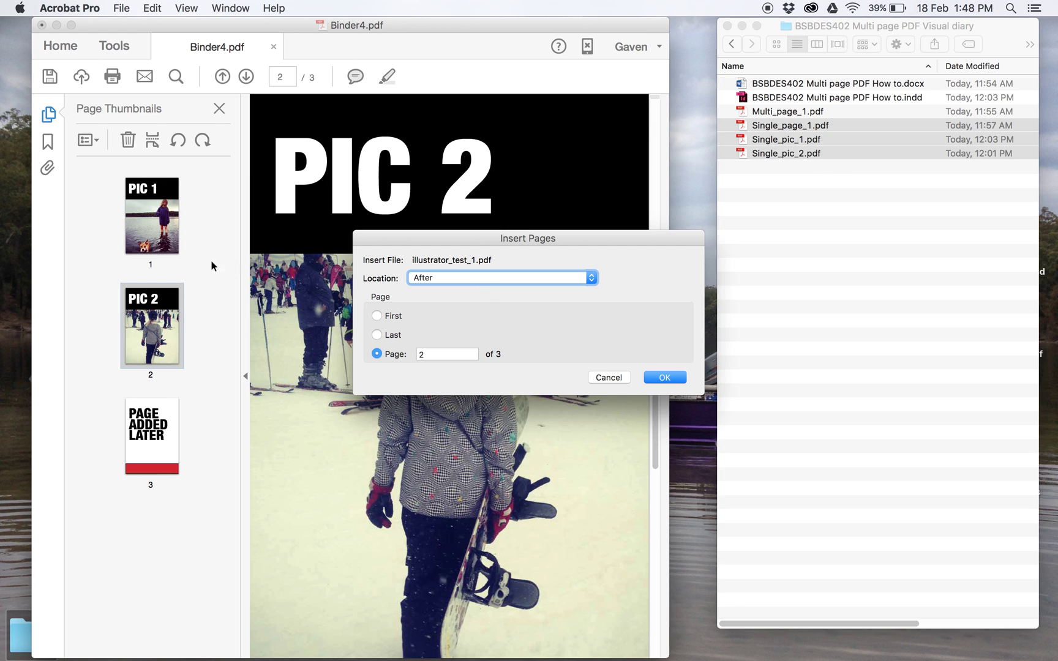
left_click(444, 280)
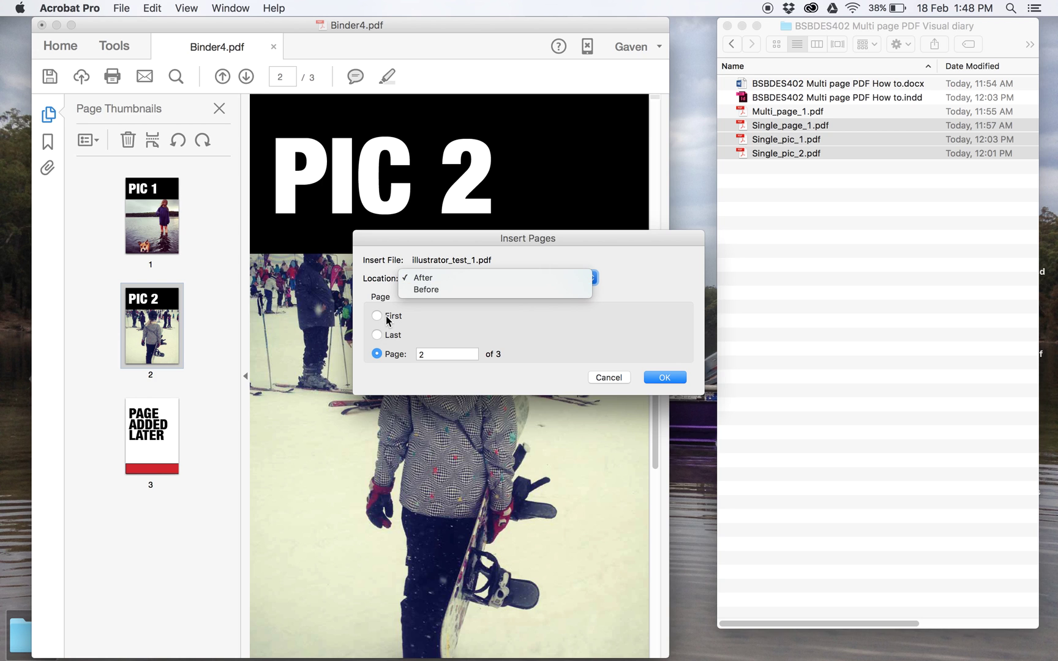
left_click(384, 334)
left_click(377, 335)
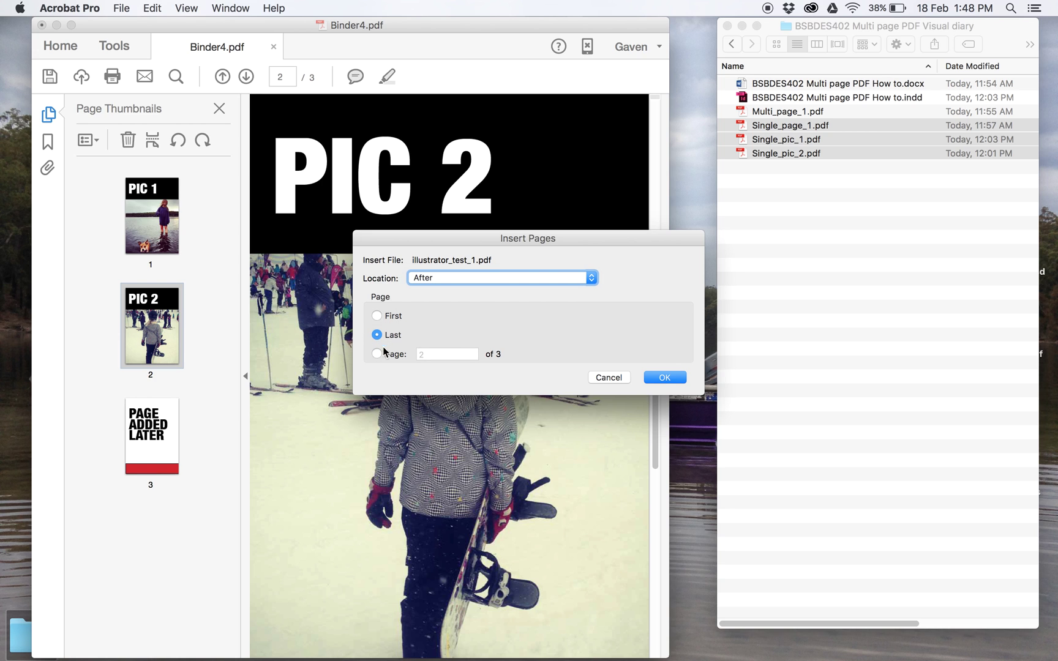
left_click(665, 377)
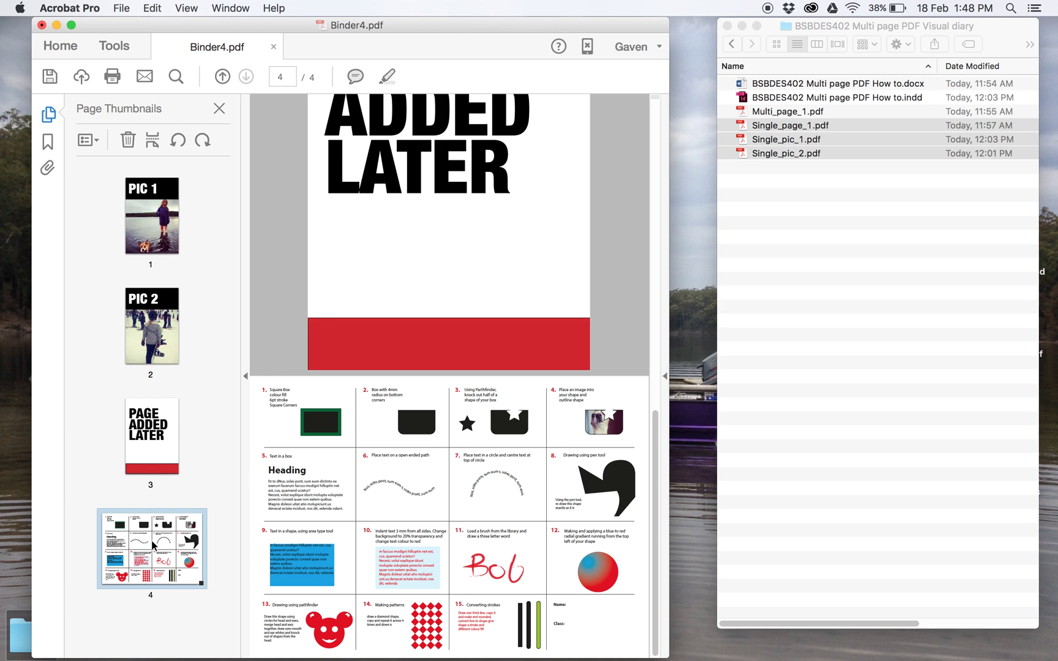
Step: Delete the PIC 2 page from Binder4.pdf, confirming both prompts
left_click(153, 326)
right_click(156, 324)
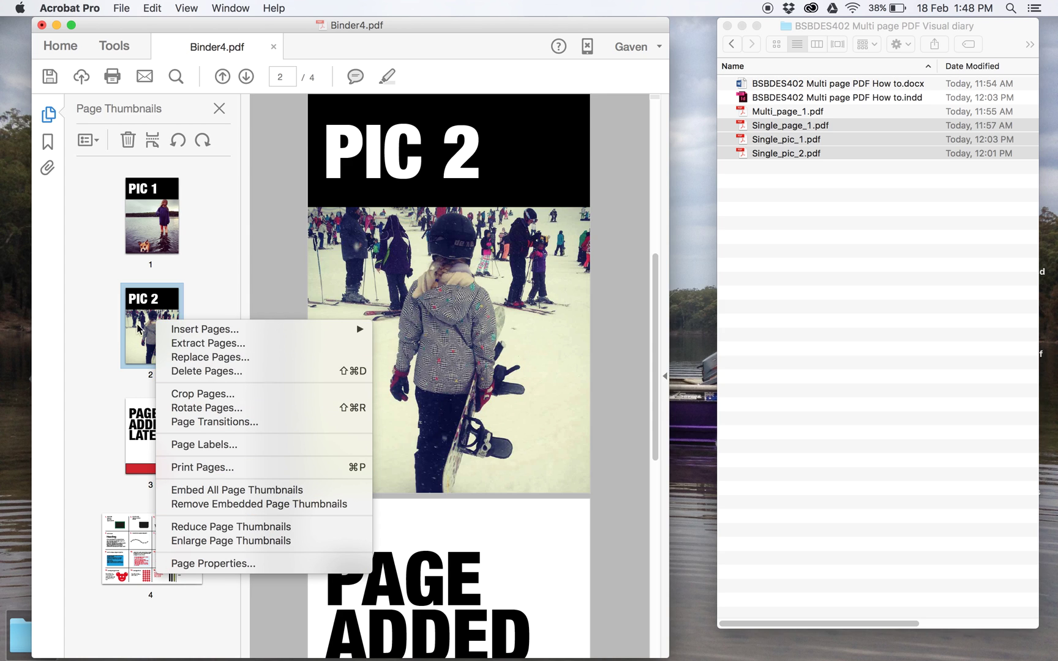
left_click(201, 372)
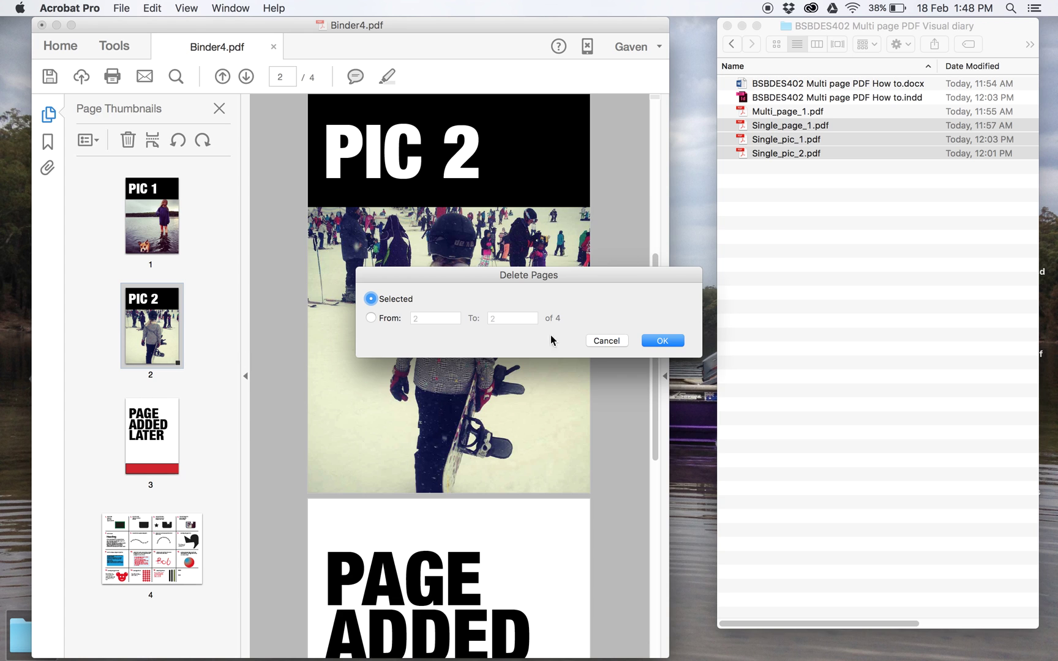
left_click(665, 339)
left_click(649, 241)
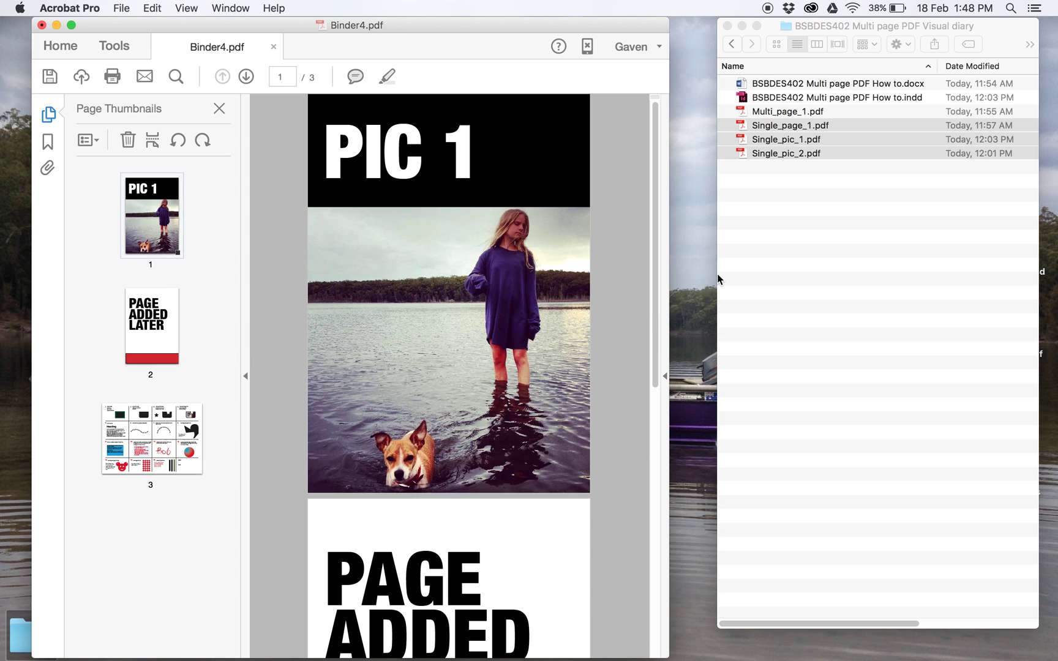
Step: Close Binder4.pdf, choosing Don't Save to discard the changes
left_click(273, 46)
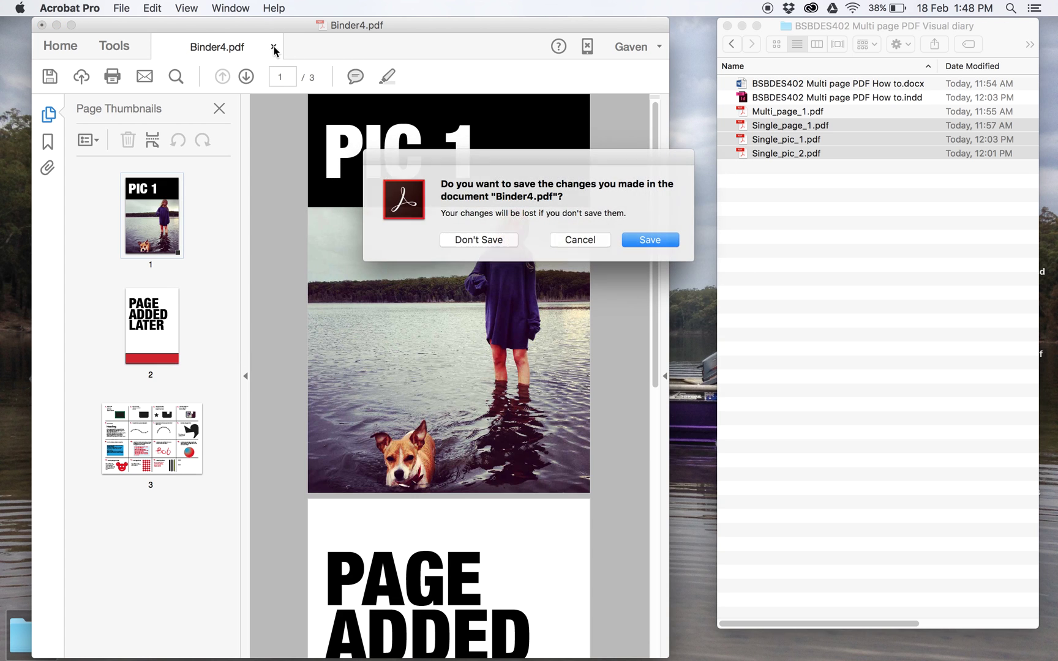
left_click(587, 240)
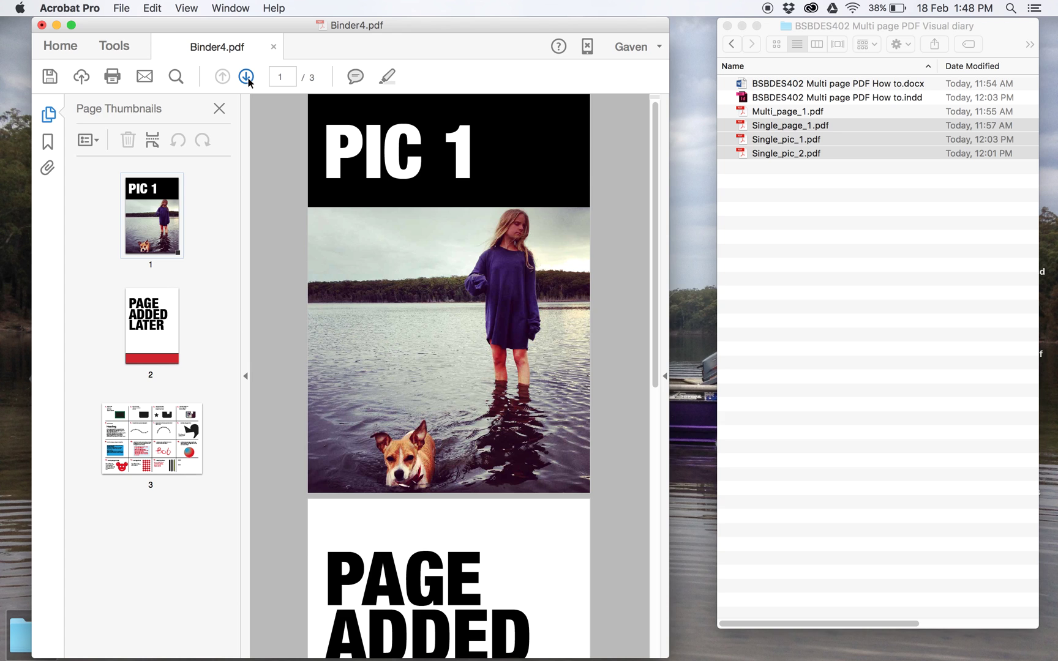
left_click(273, 47)
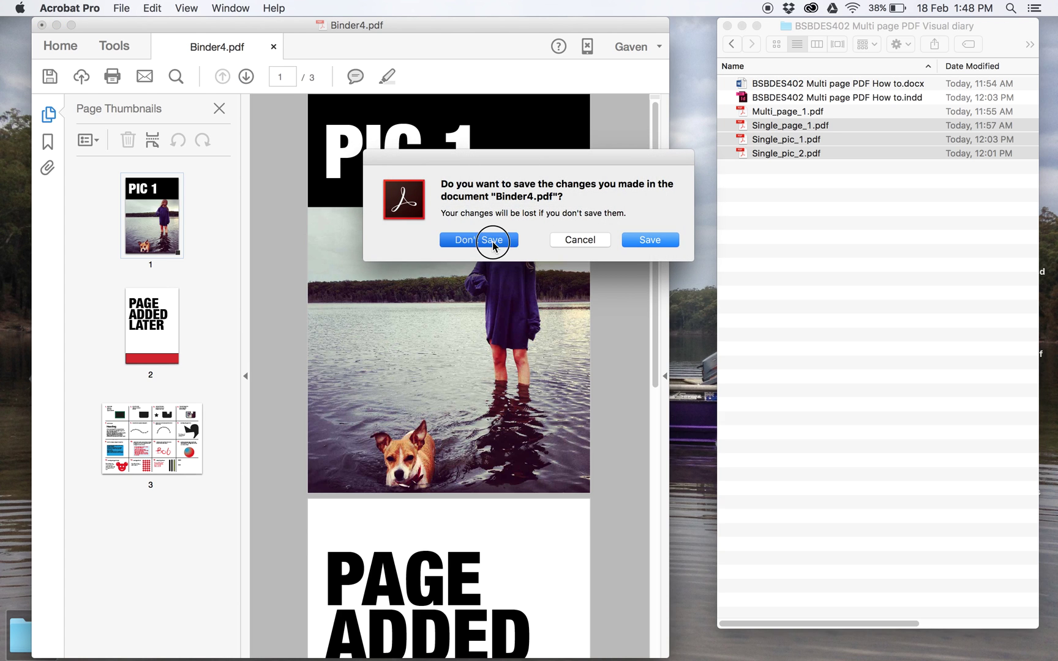
left_click(479, 240)
Step: Open Multi_page_1.pdf from Finder and show its page thumbnails
left_click(787, 111)
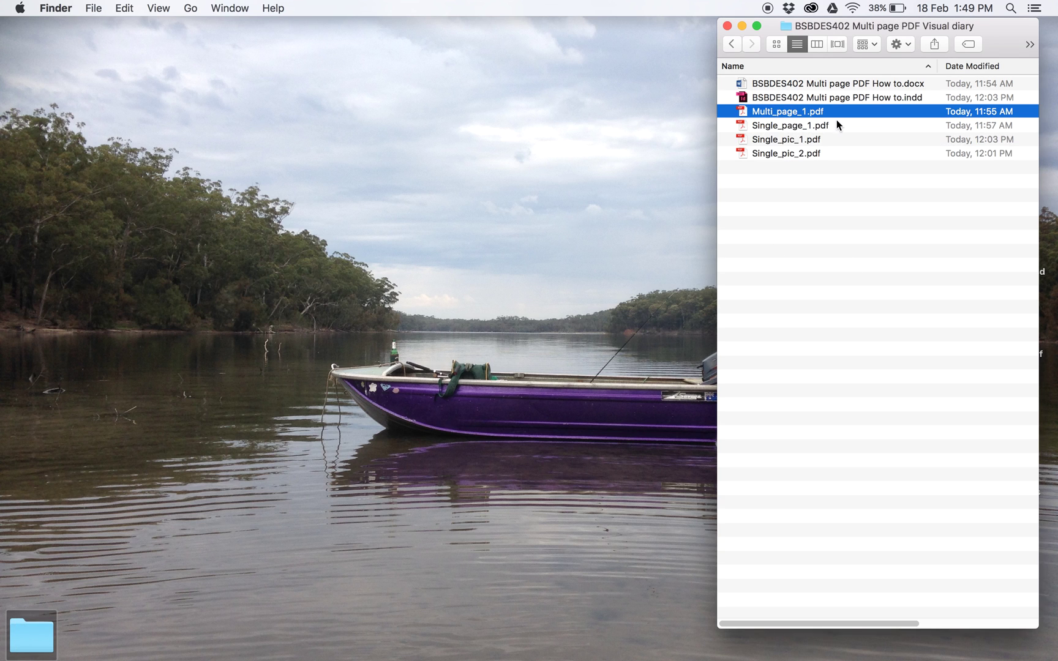
double_click(741, 112)
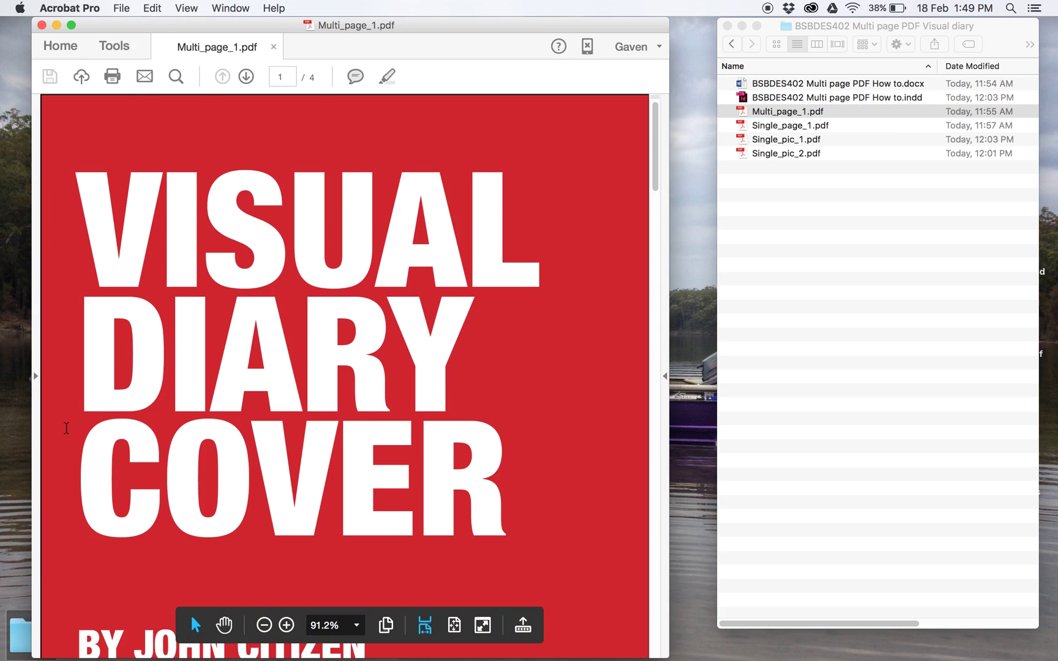
left_click(35, 376)
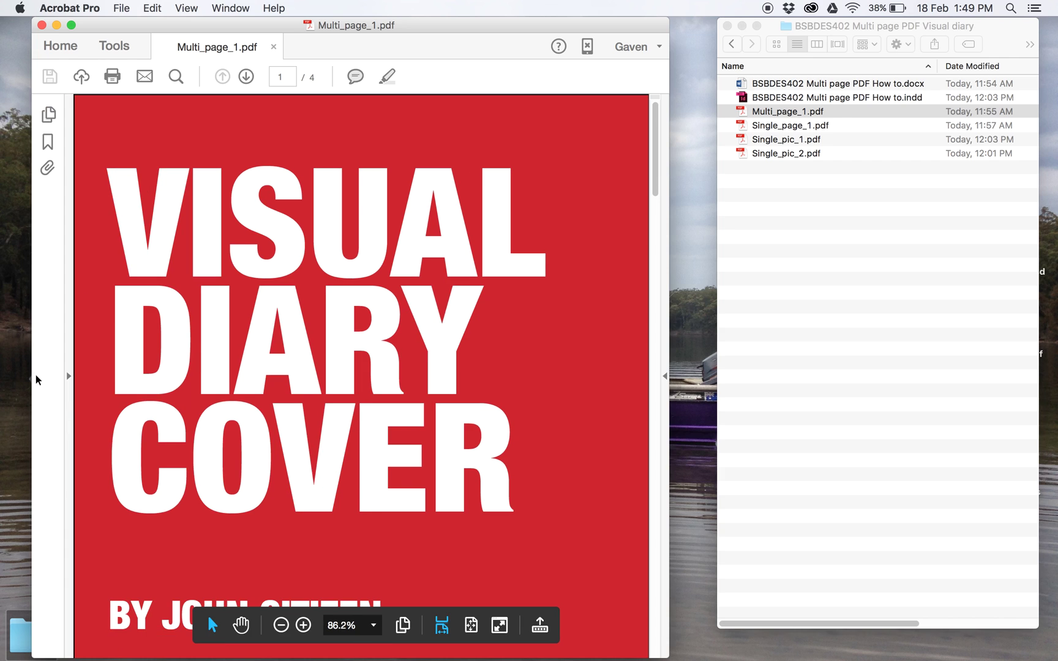
left_click(48, 112)
Step: Browse the cover, PAGE 1, PAGE 2 and PAGE 3 thumbnails, then select PAGE 2
left_click(155, 313)
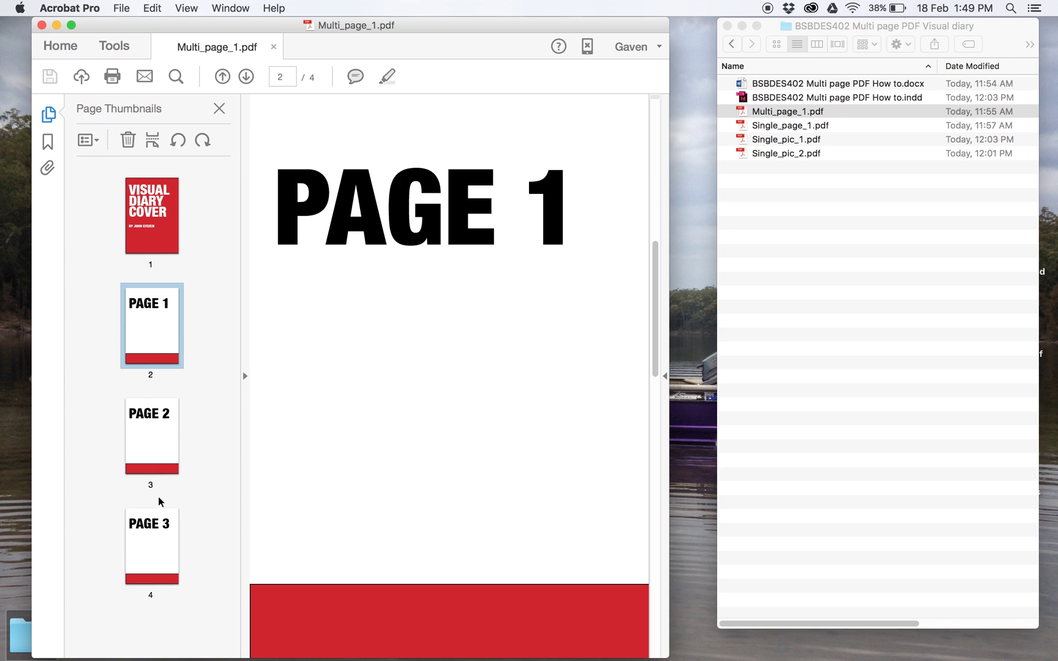
key("Down")
key("Down")
left_click(173, 240)
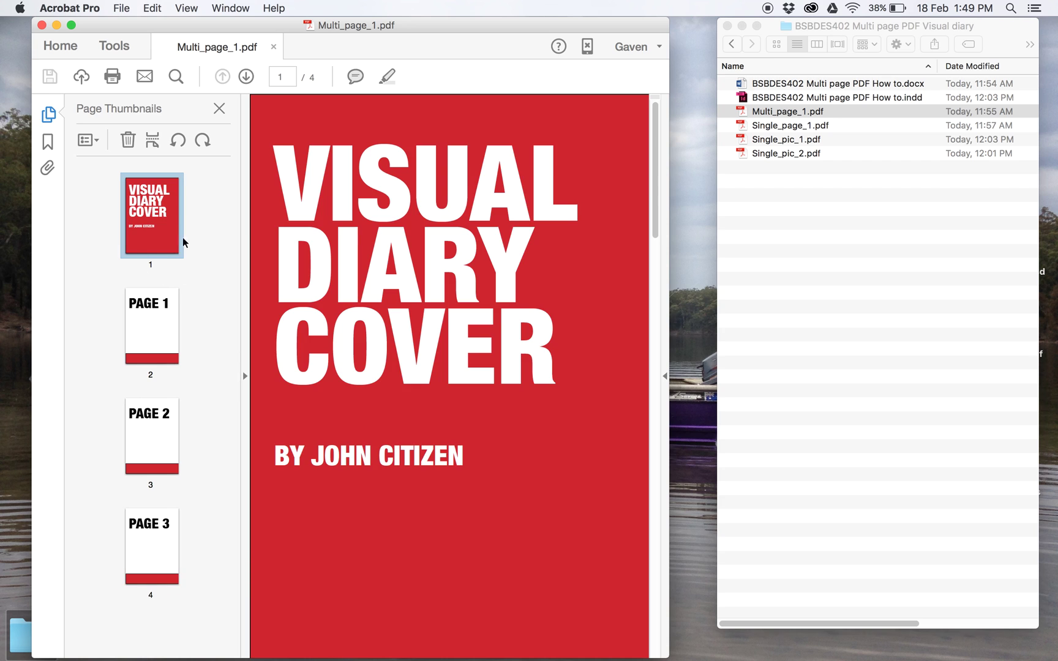
left_click(147, 310)
left_click(144, 432)
left_click(156, 525)
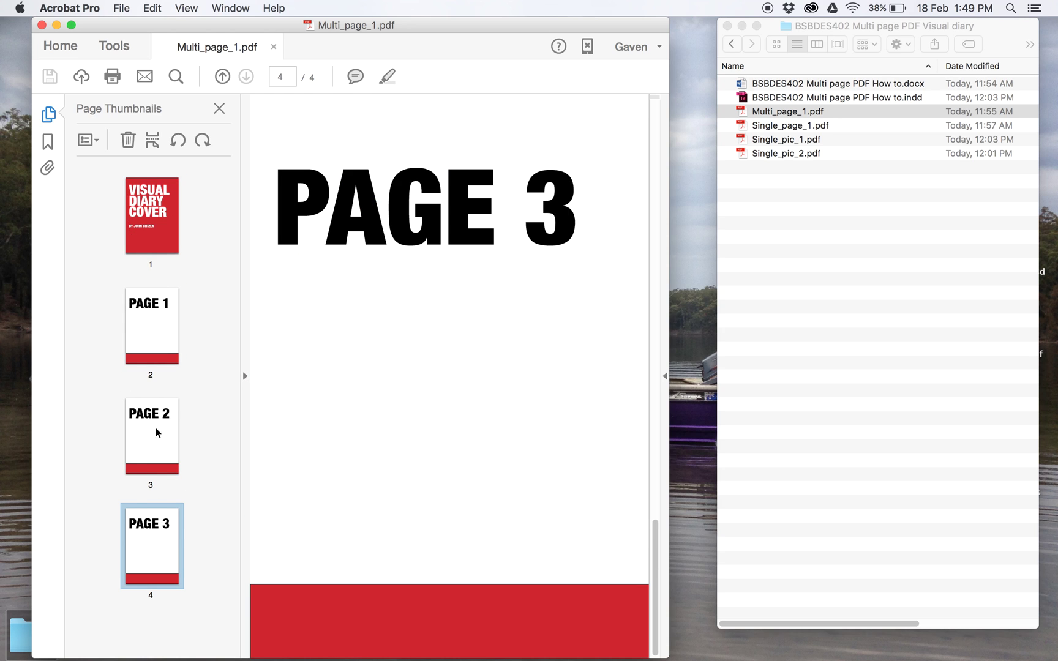
left_click(153, 434)
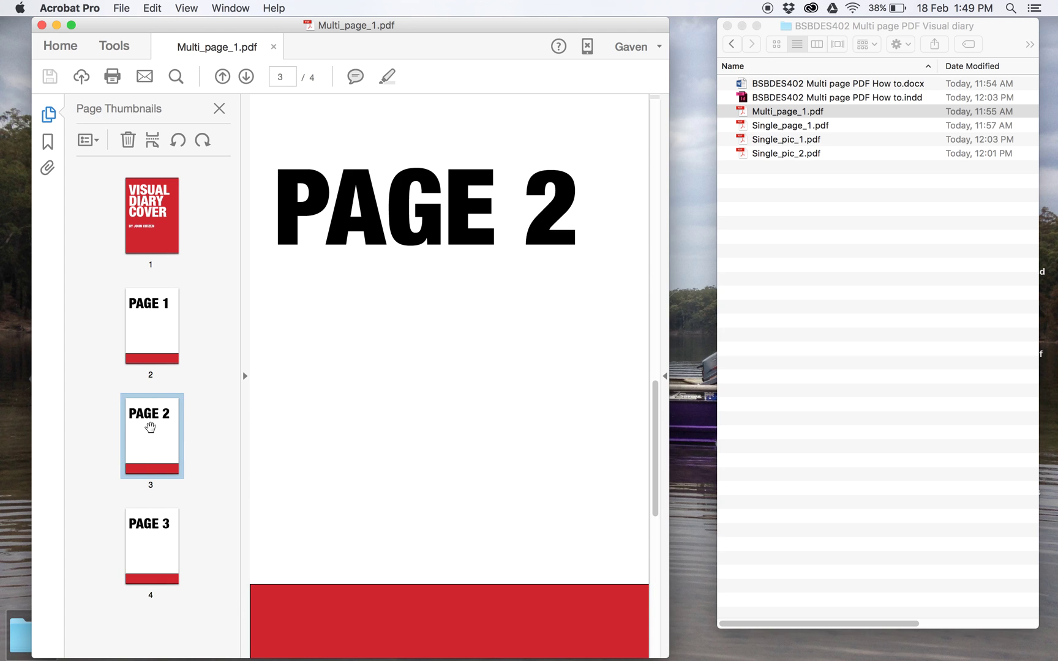
right_click(145, 427)
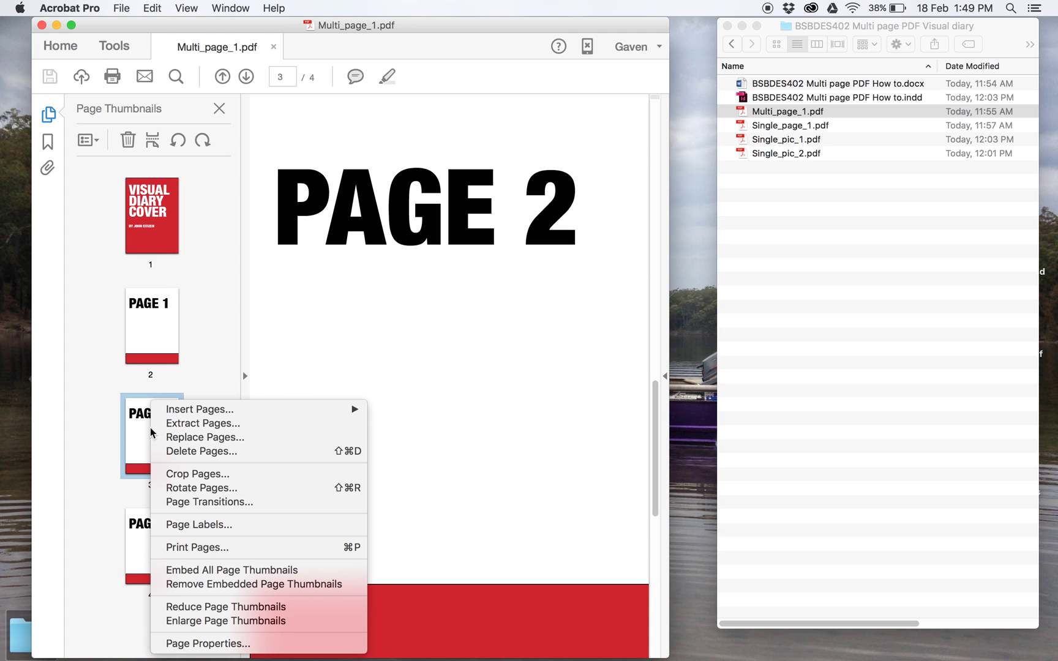
Step: Delete the PAGE 2 page, confirming both prompts
left_click(184, 452)
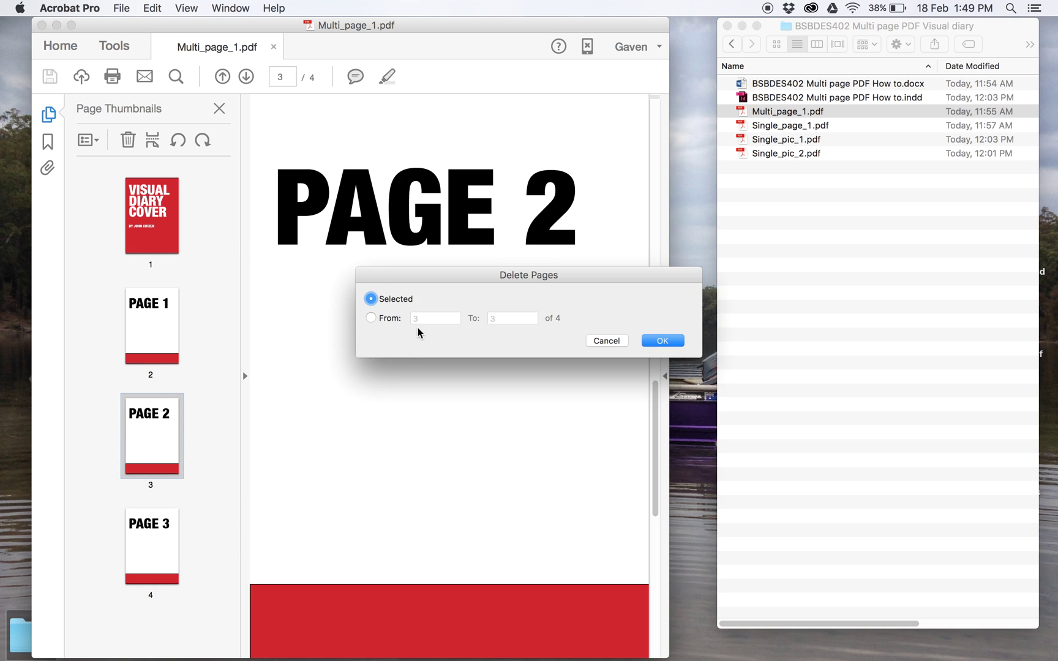
left_click(666, 346)
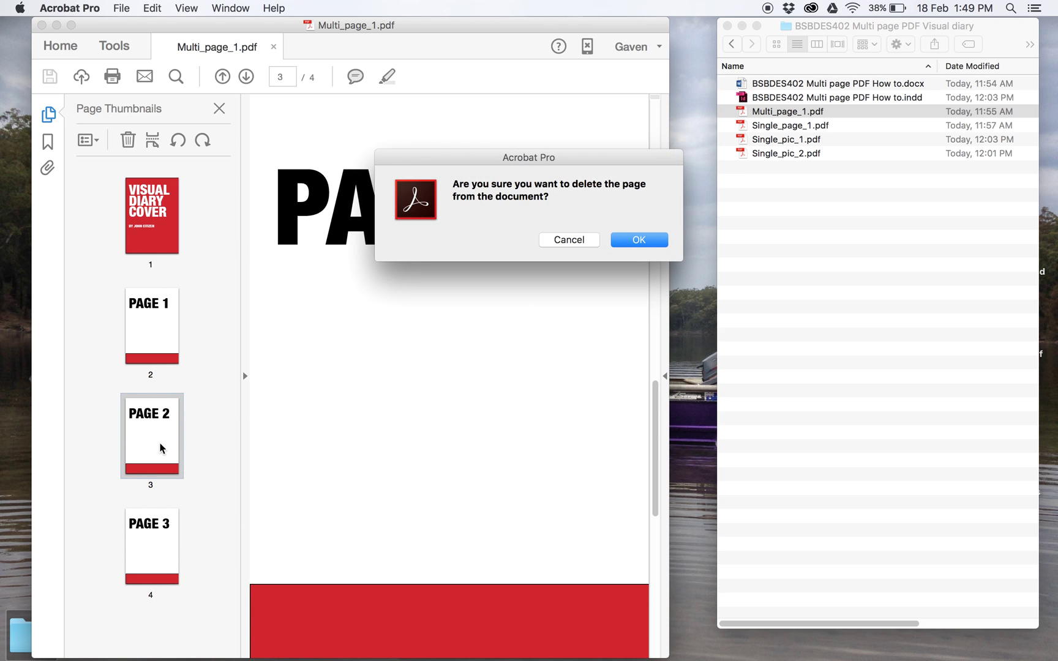
left_click(628, 237)
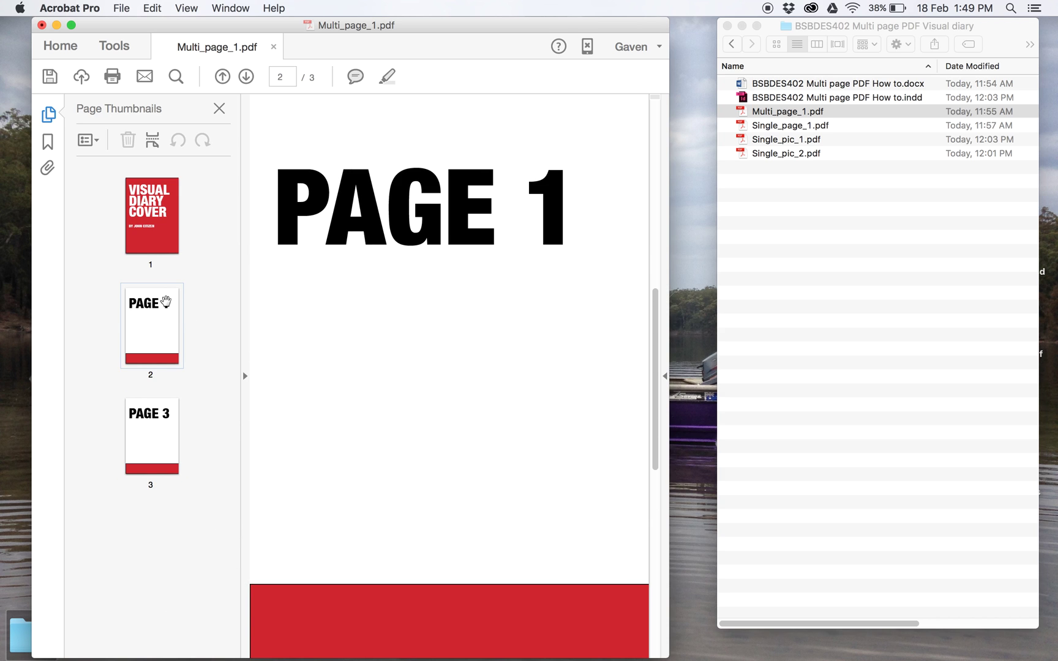
Step: Insert Single_pic_1.pdf from the BSBDES402 folder after the last page
right_click(151, 306)
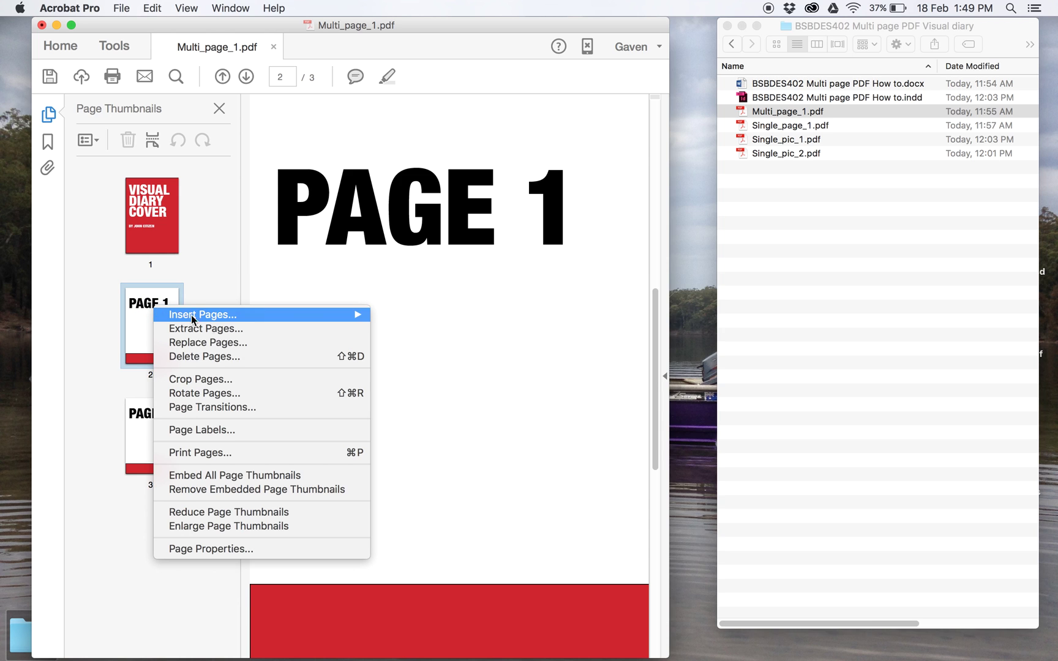
mouse_move(210, 319)
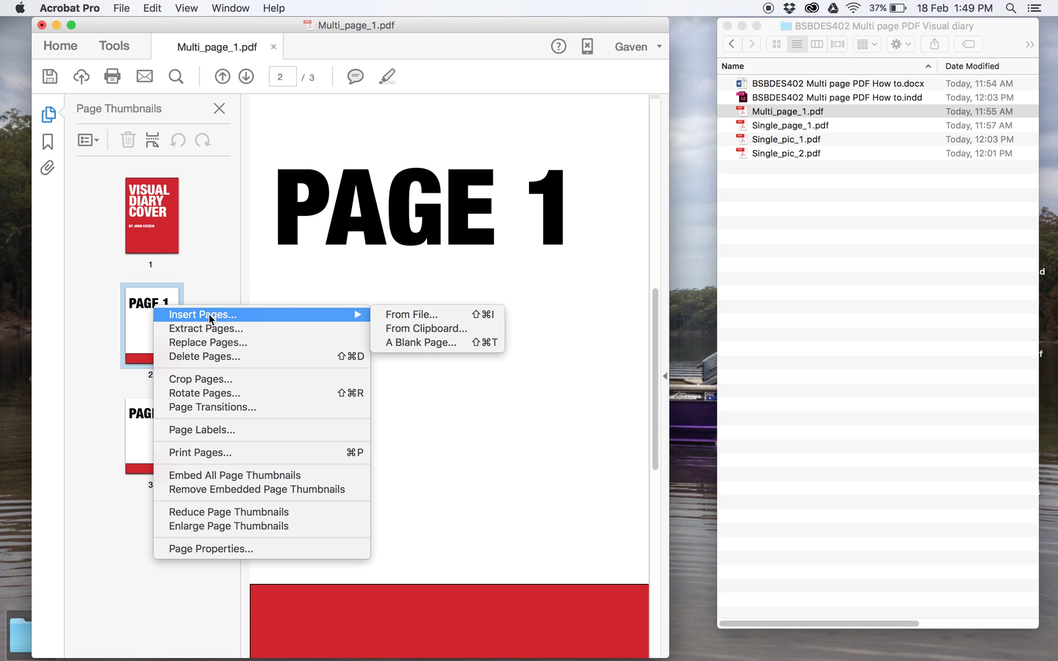
left_click(216, 317)
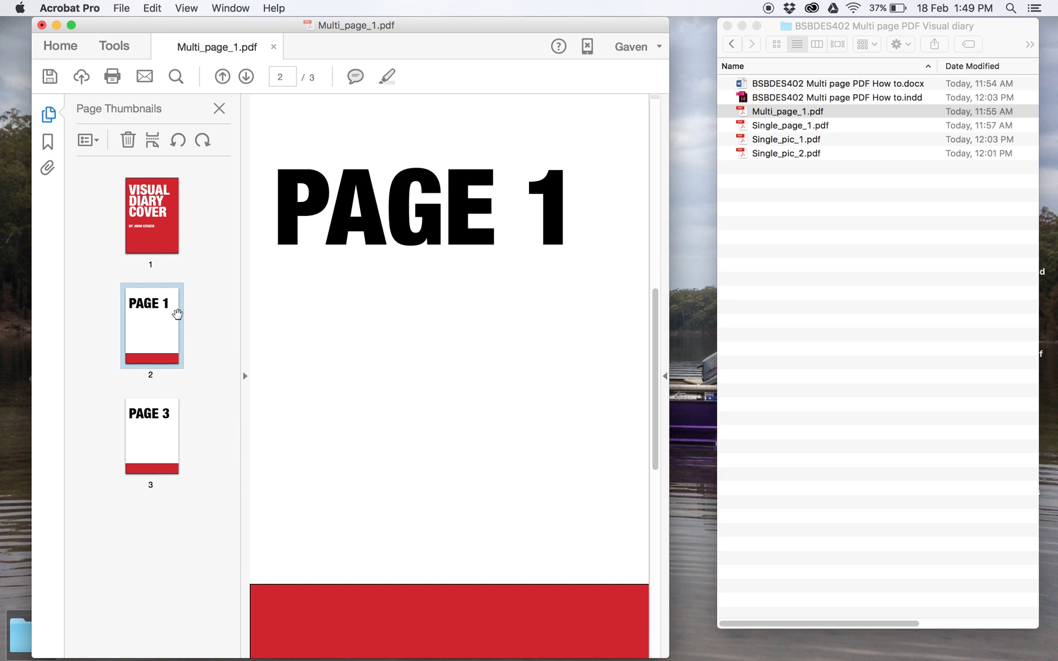
right_click(177, 315)
mouse_move(321, 324)
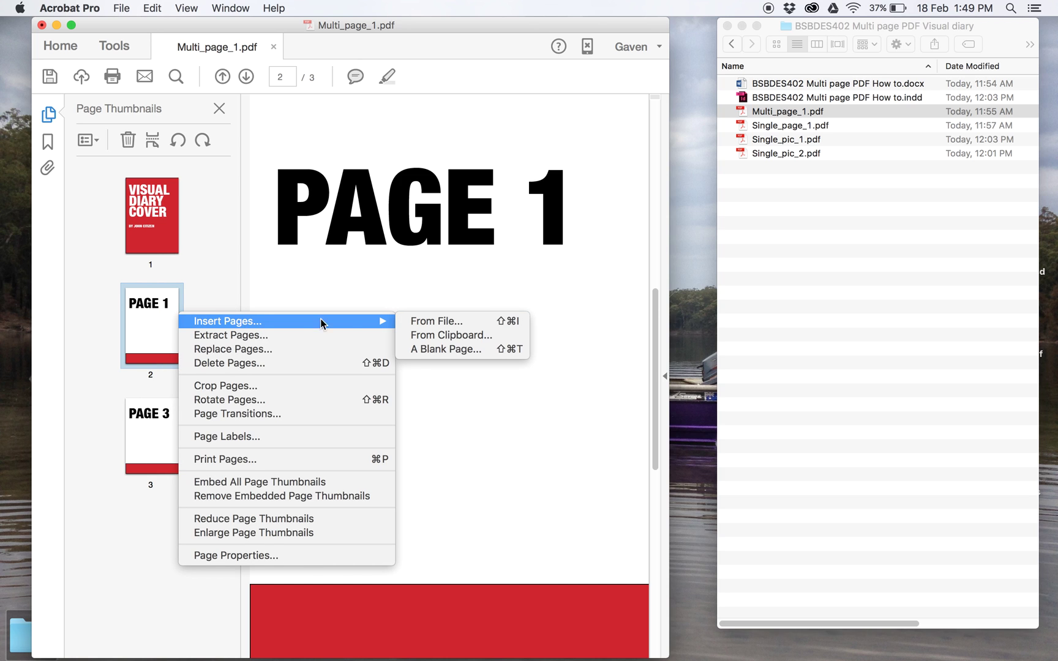
left_click(452, 322)
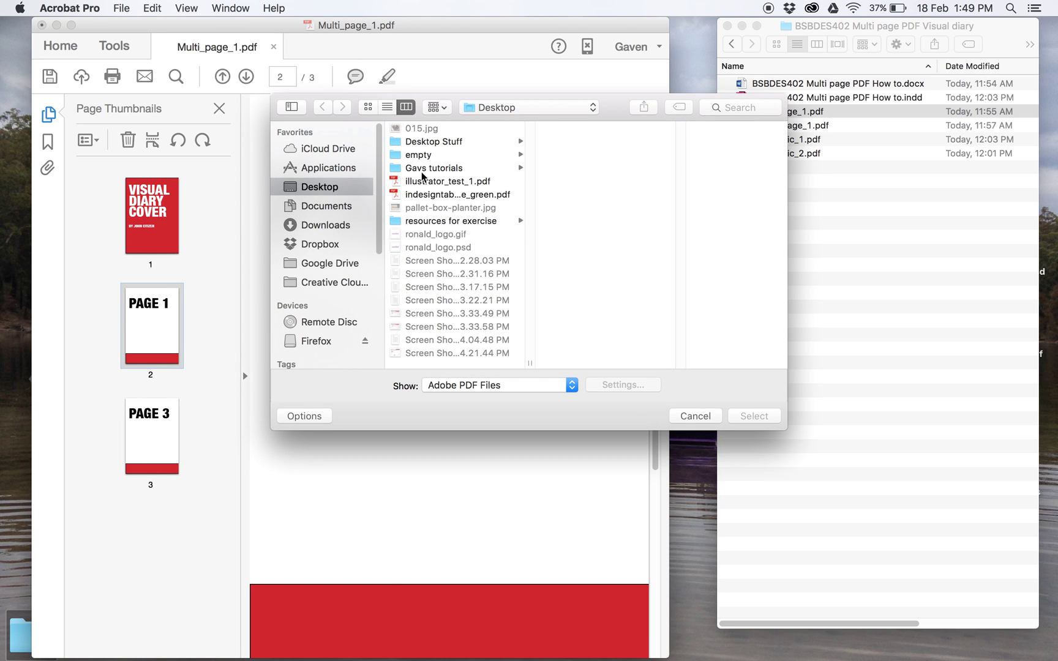
left_click(537, 108)
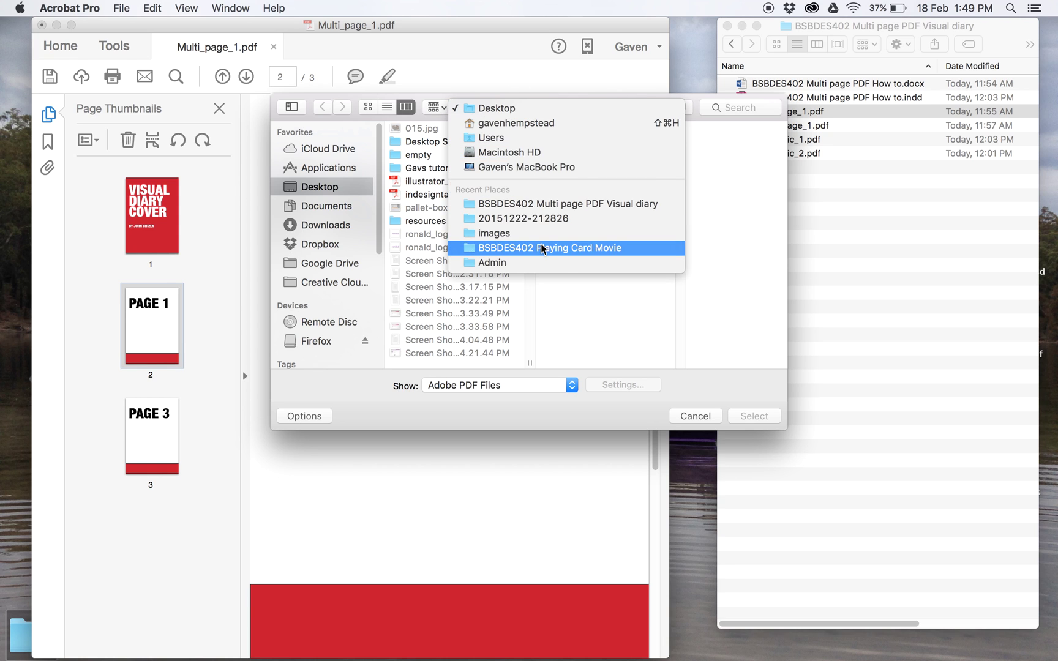
left_click(579, 208)
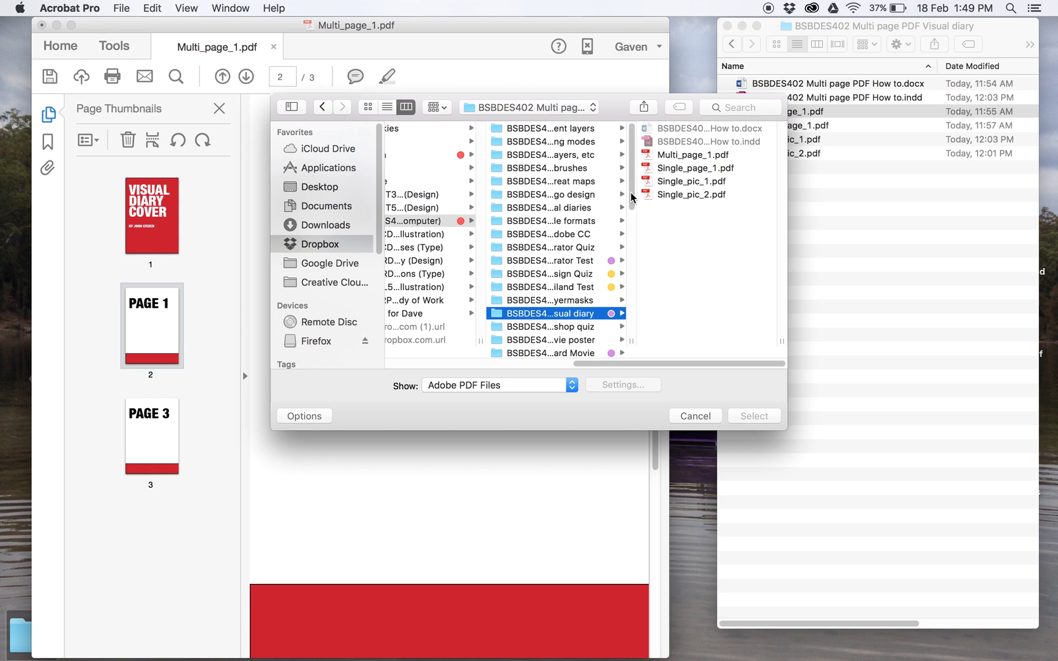
left_click(699, 195)
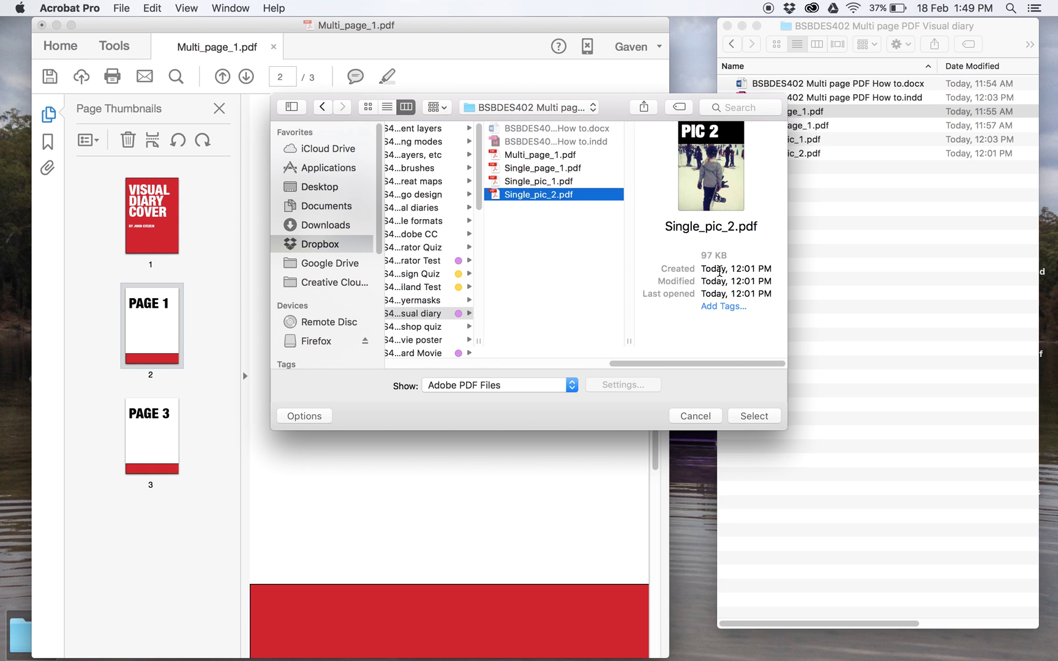
left_click(547, 182)
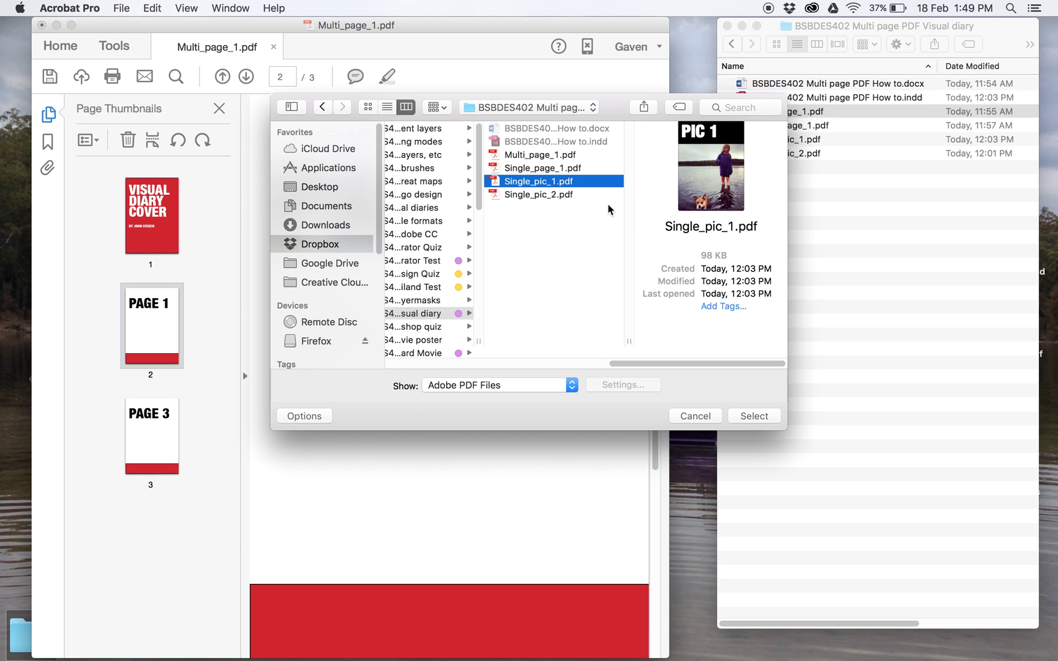
left_click(754, 416)
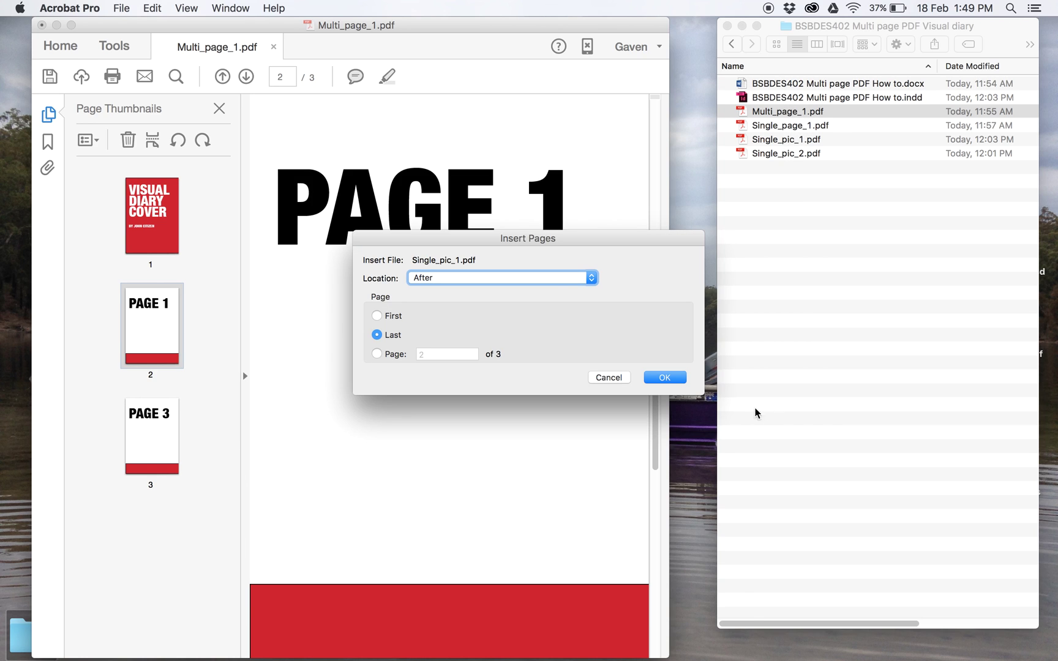
left_click(678, 376)
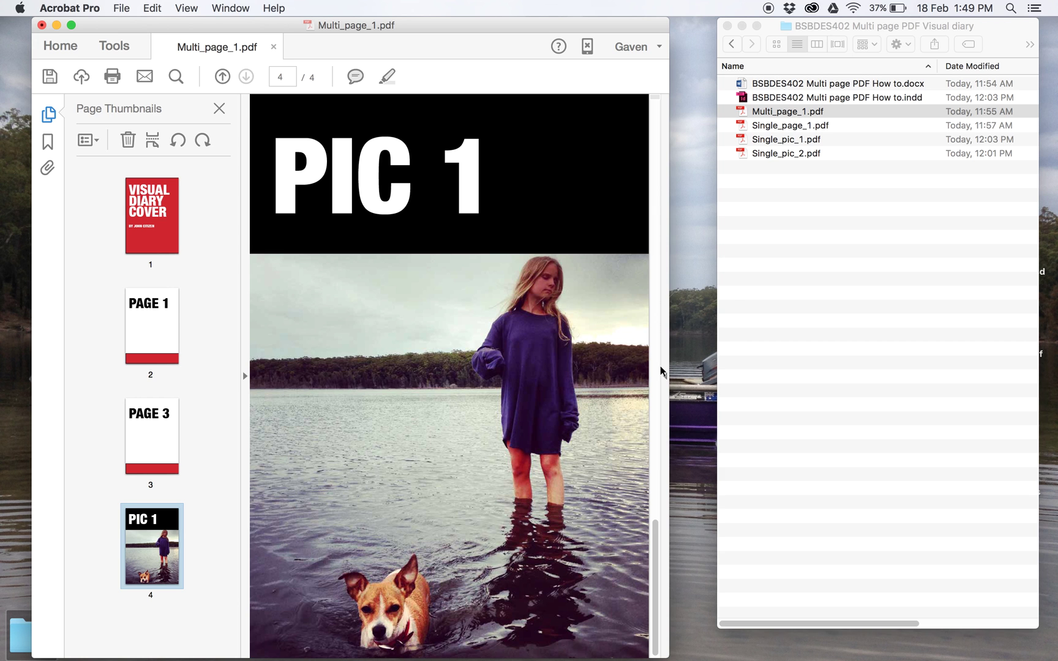
Step: Drag the PIC 1 thumbnail up between the cover and PAGE 1, then check the order
left_click_drag(143, 531, 143, 336)
left_click_drag(158, 512, 166, 269)
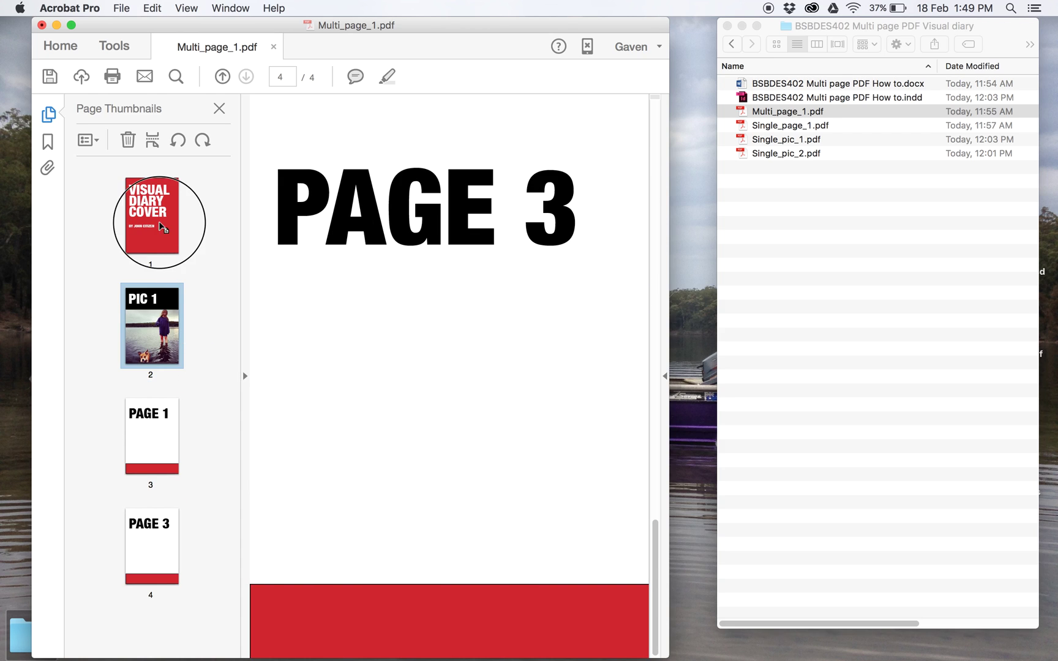
left_click_drag(162, 227, 162, 228)
left_click(152, 327)
left_click(151, 424)
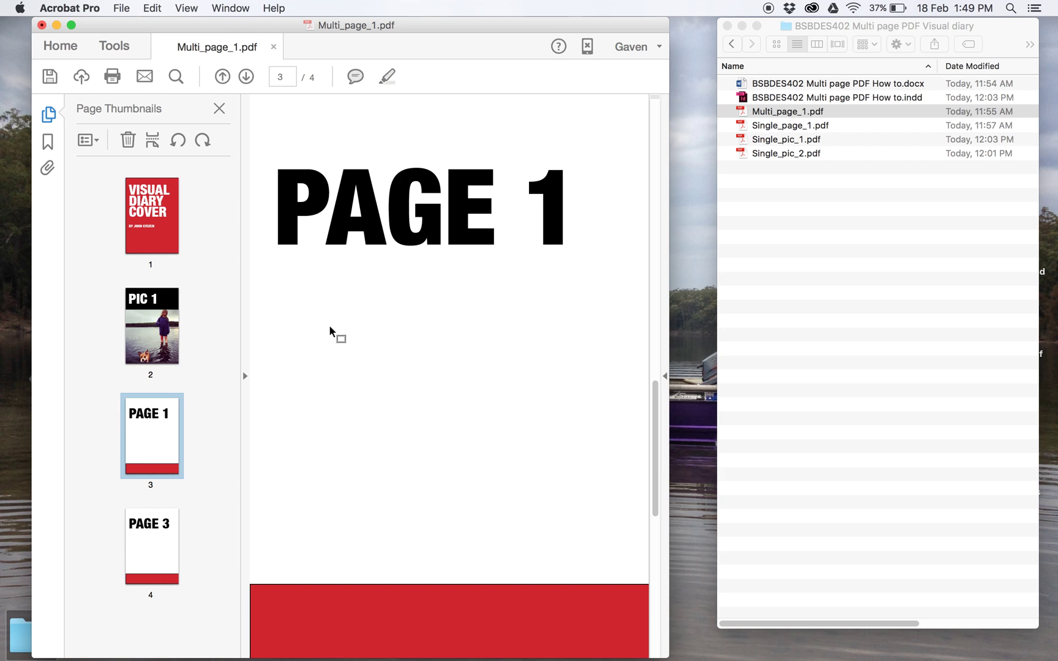
left_click(187, 9)
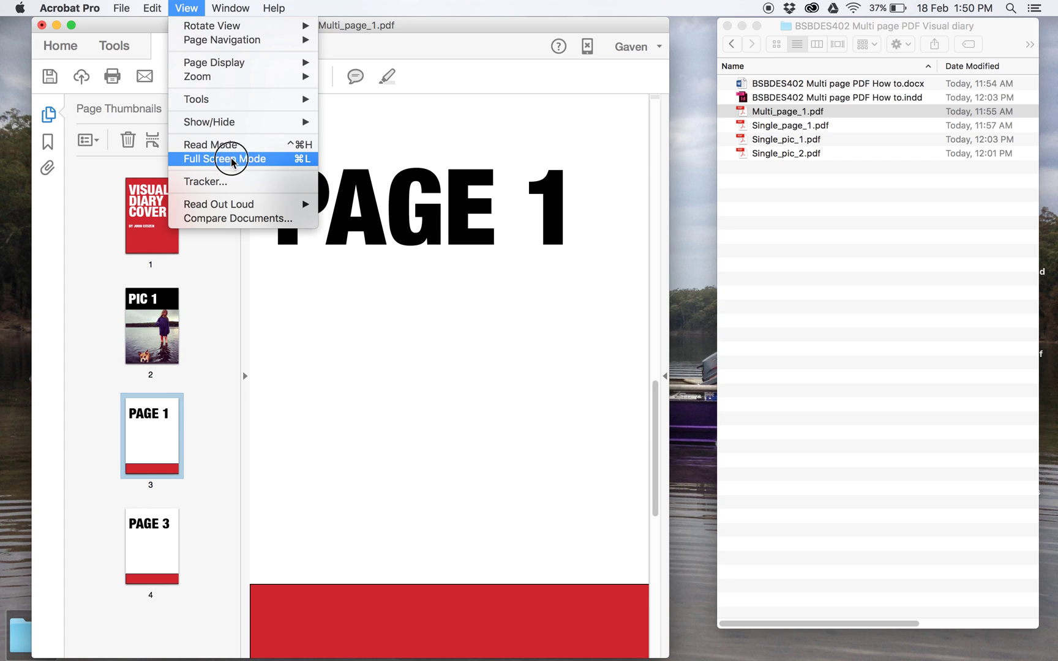
left_click(260, 160)
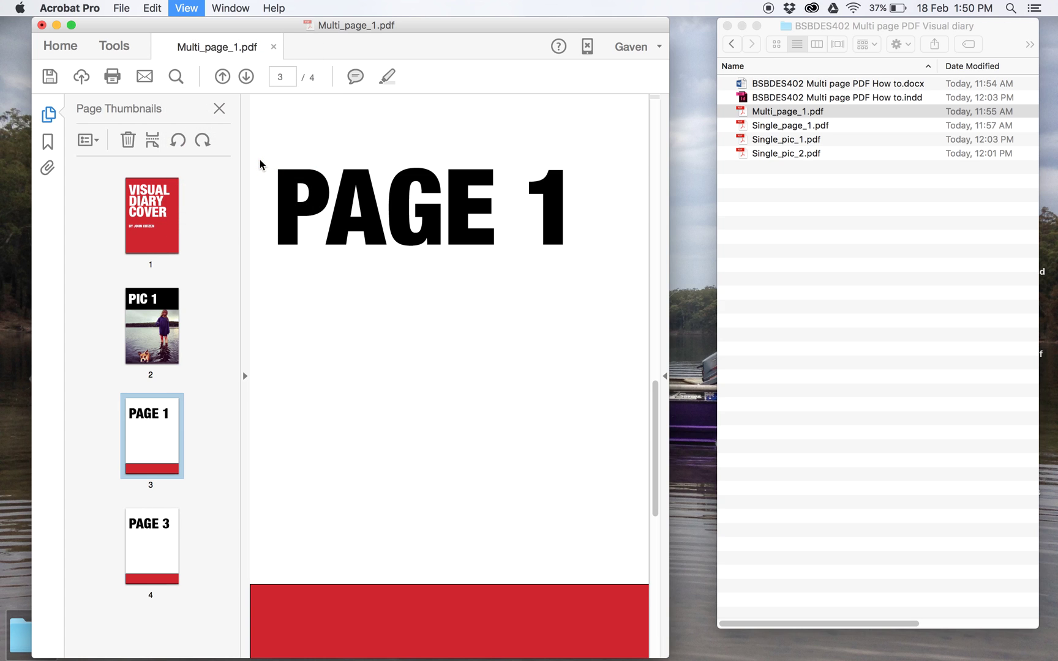